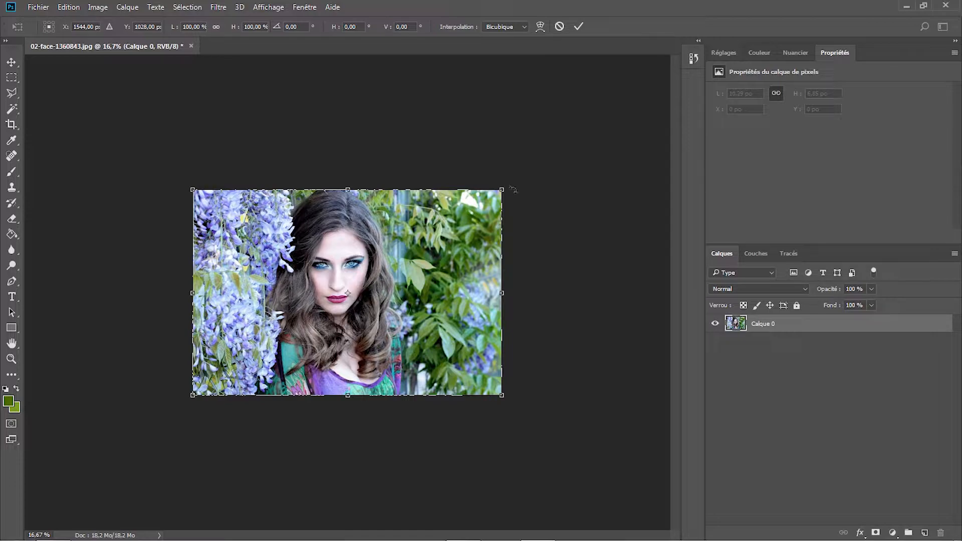
Scale the portrait layer proportionally to about 132%, align its top edge with the canvas top, and fit the image to the screen
{"action": "left_click_drag", "start_coordinate": [502, 190], "coordinate": [596, 127]}
{"action": "left_click_drag", "start_coordinate": [452, 249], "coordinate": [416, 316]}
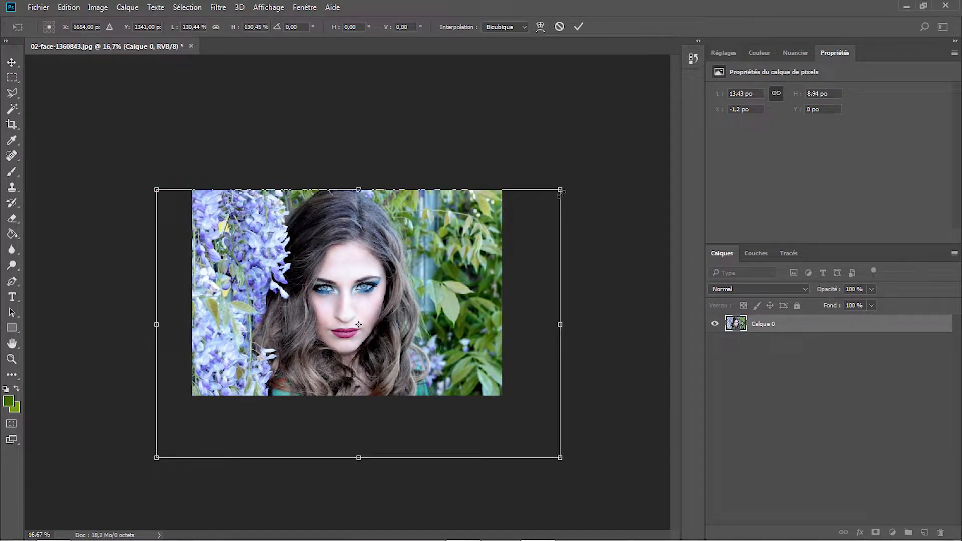
{"action": "left_click_drag", "start_coordinate": [559, 190], "coordinate": [566, 187]}
{"action": "left_click_drag", "start_coordinate": [451, 254], "coordinate": [449, 258]}
{"action": "key", "text": "Return"}
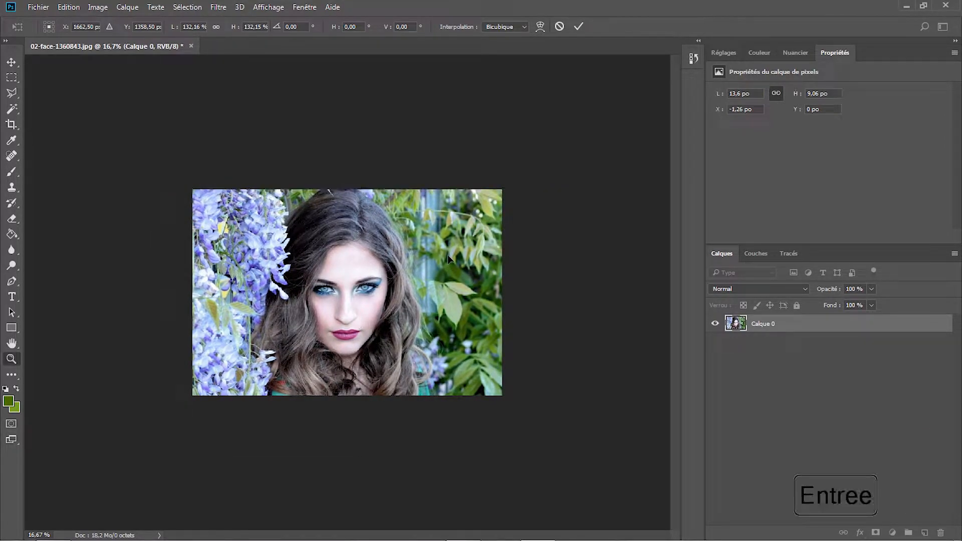
{"action": "key", "text": "z"}
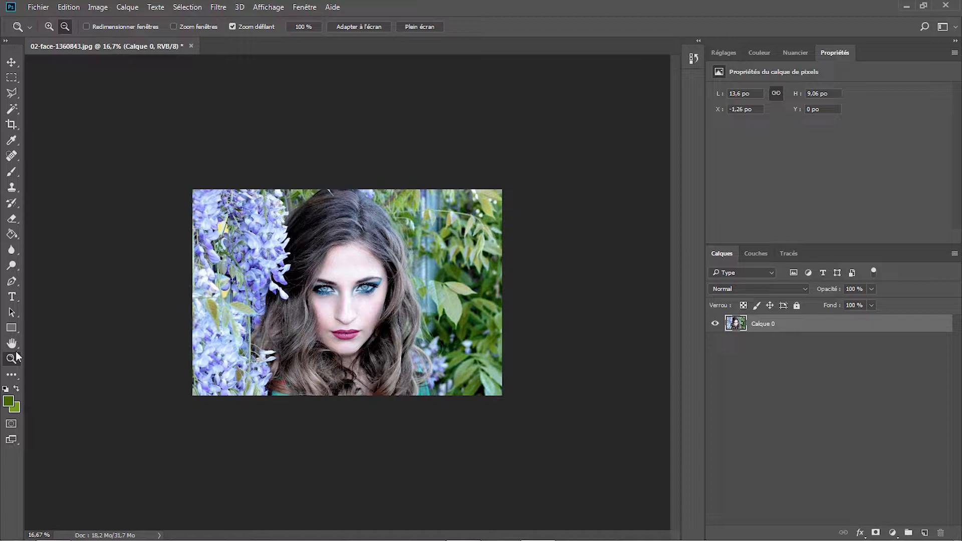
{"action": "left_click", "coordinate": [354, 26]}
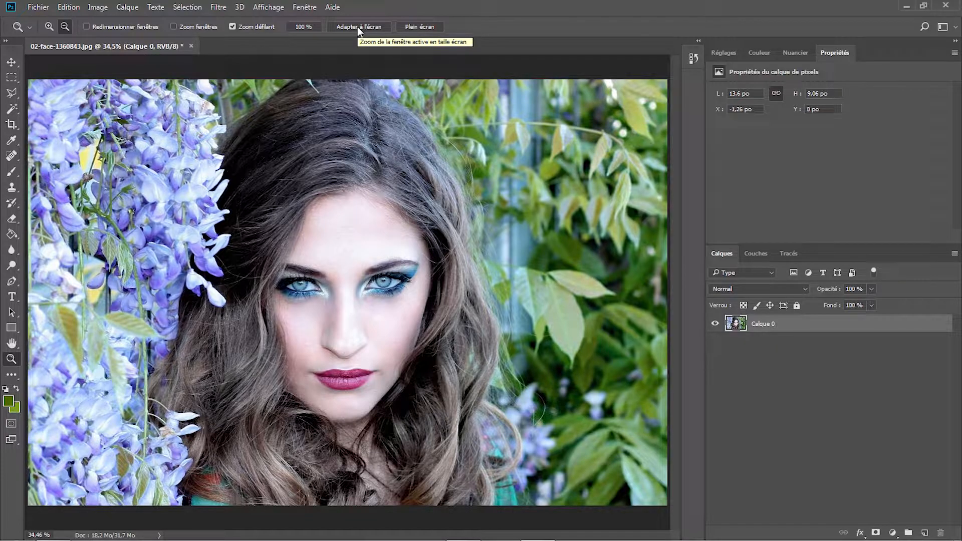
Create a new 200 x 200 pixel RGB document at 300 pixels per inch with a white background
{"action": "left_click", "coordinate": [36, 7]}
{"action": "left_click", "coordinate": [40, 20]}
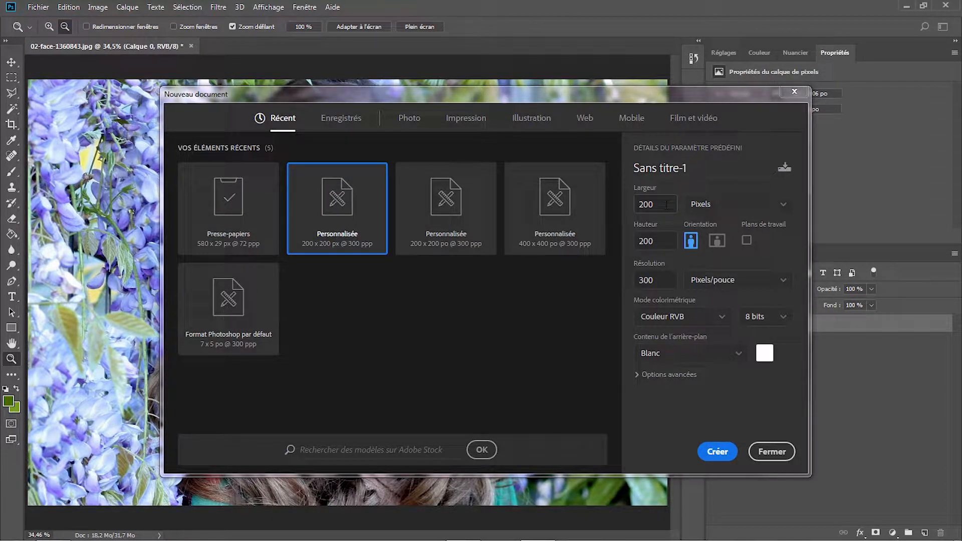
{"action": "left_click", "coordinate": [708, 204]}
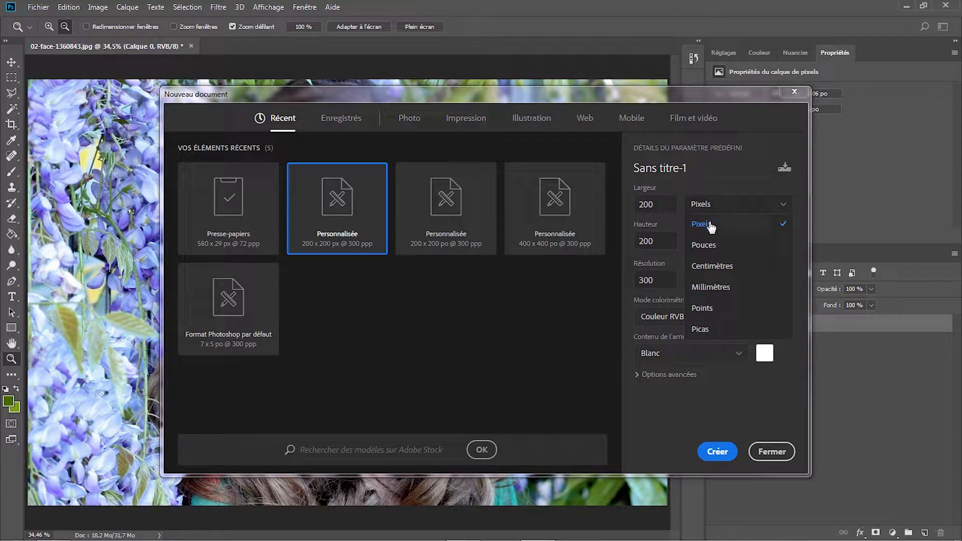
{"action": "left_click", "coordinate": [709, 225]}
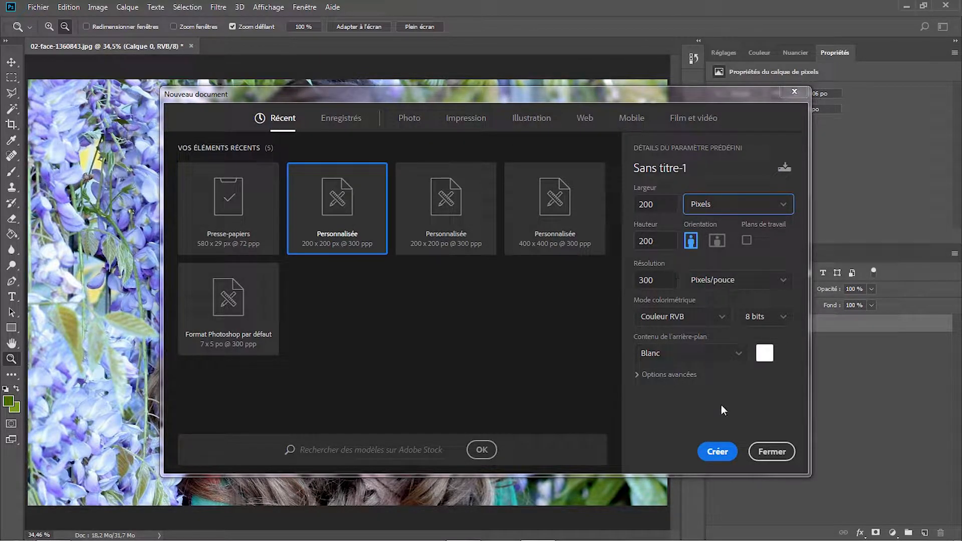
{"action": "left_click", "coordinate": [714, 450]}
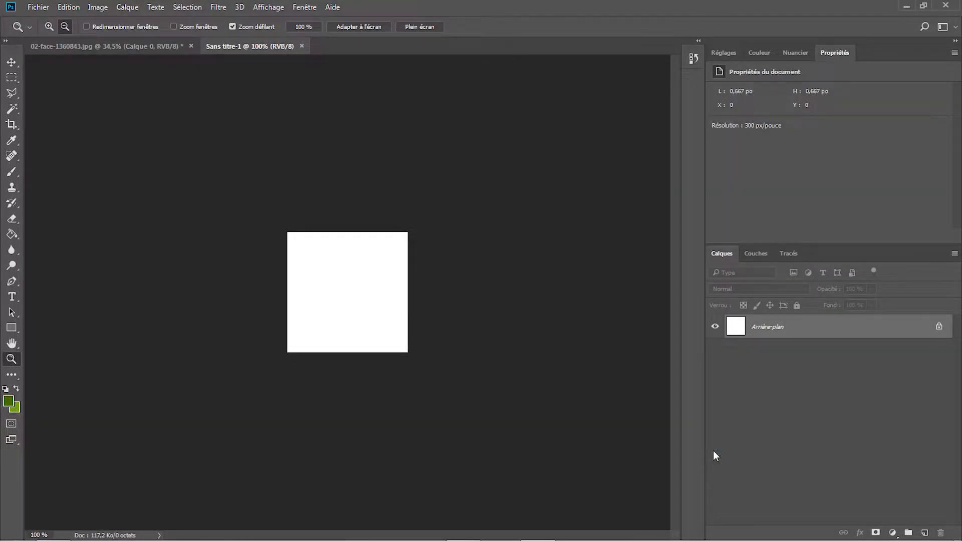
Unlock the background layer of the square document and add a 5 px black inside stroke at 100% opacity
{"action": "left_click", "coordinate": [939, 326]}
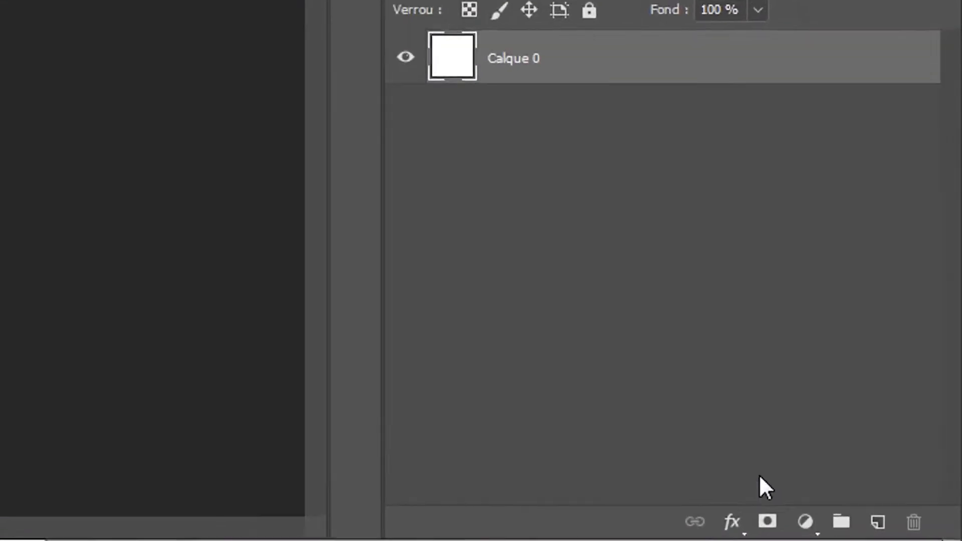
{"action": "left_click", "coordinate": [860, 533]}
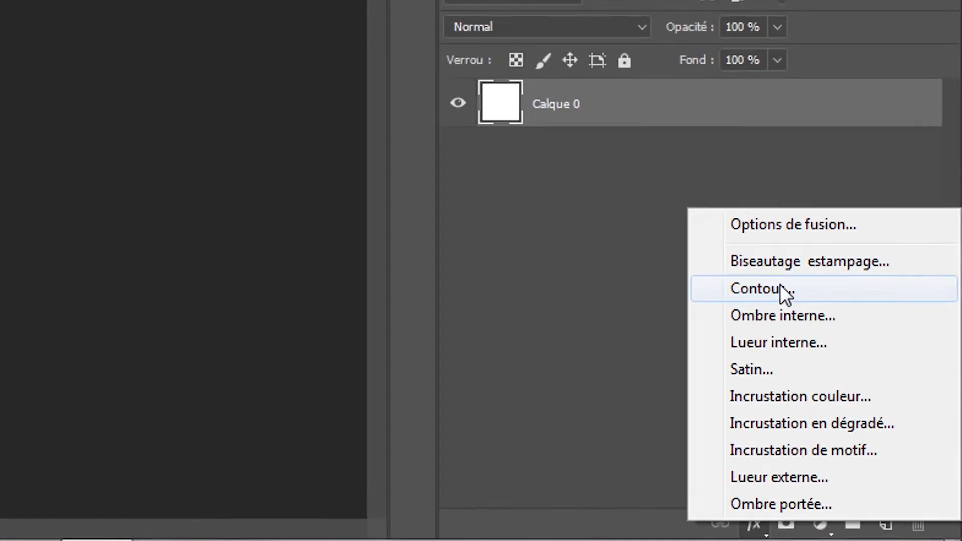
{"action": "left_click", "coordinate": [707, 189]}
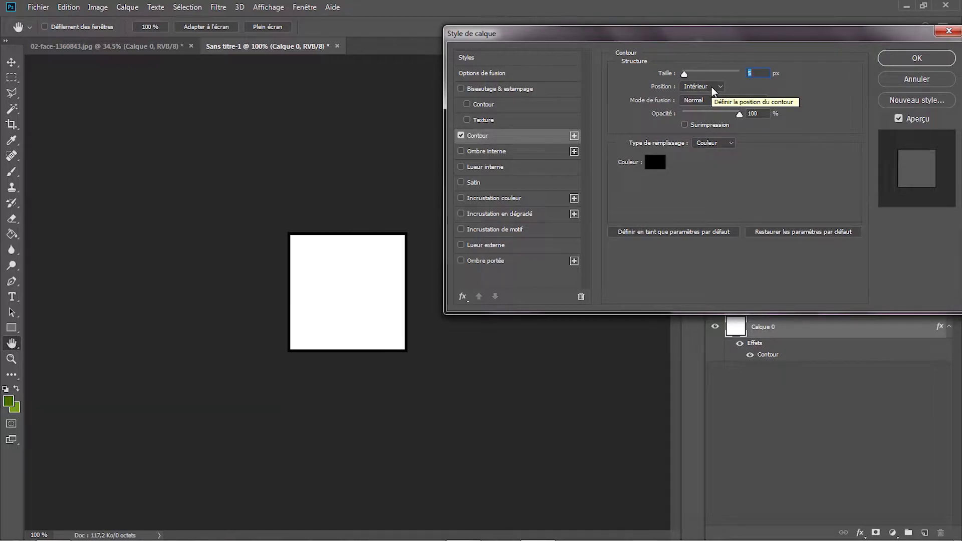
{"action": "left_click", "coordinate": [655, 162]}
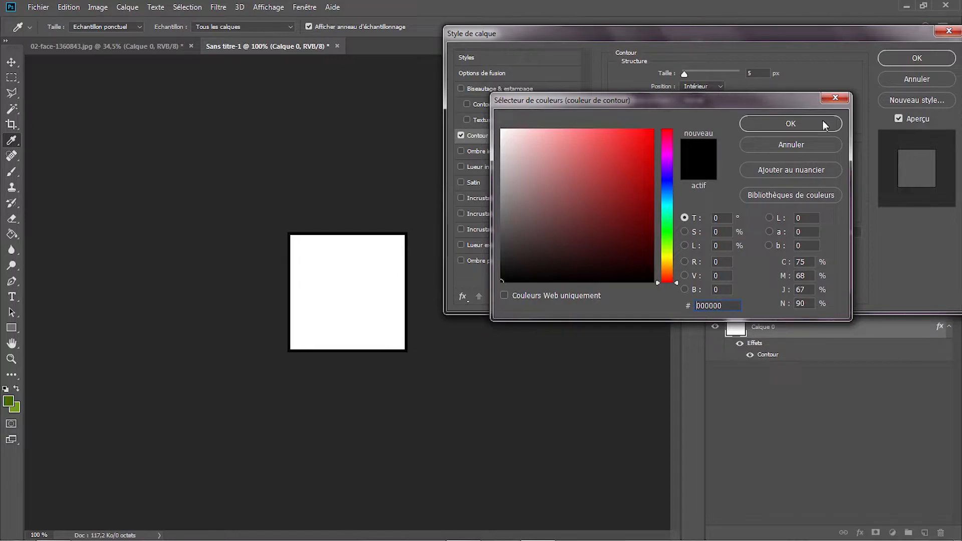
{"action": "left_click", "coordinate": [840, 120]}
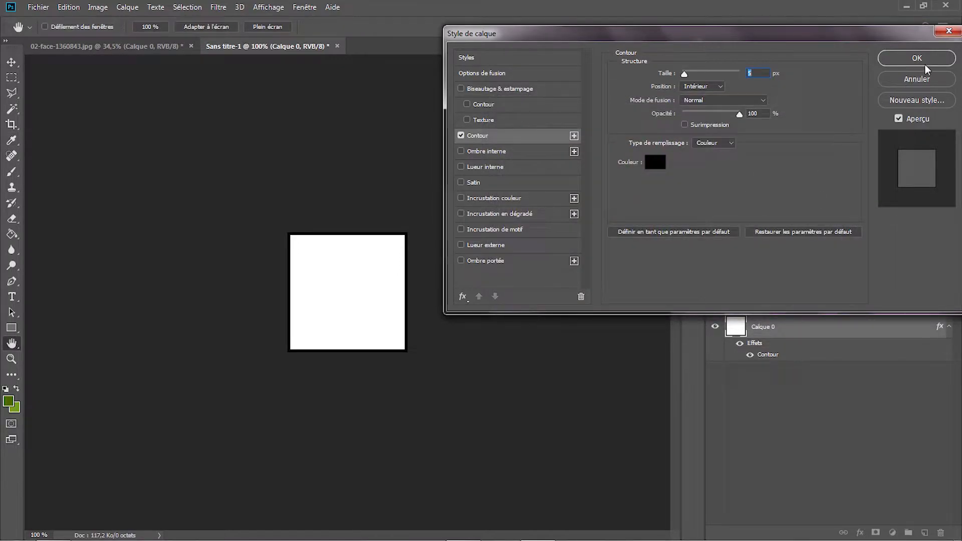
{"action": "left_click", "coordinate": [925, 64]}
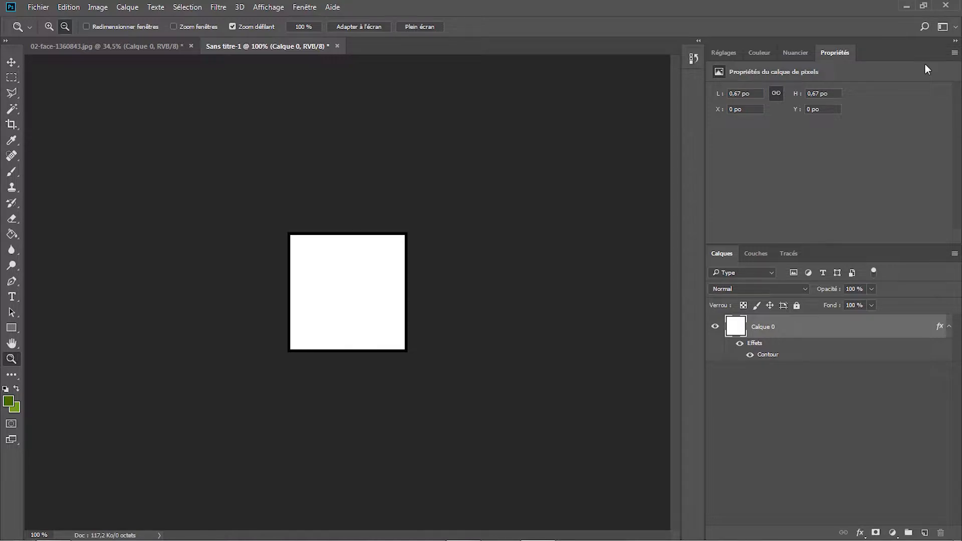
Define the outlined square as a pattern named Carré and close its document without saving
{"action": "left_click", "coordinate": [70, 8]}
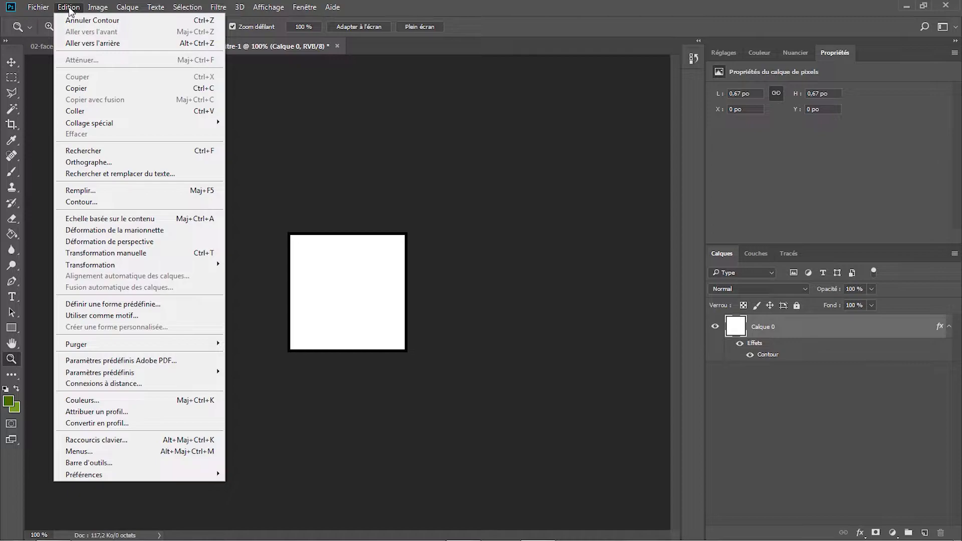
{"action": "left_click", "coordinate": [134, 321]}
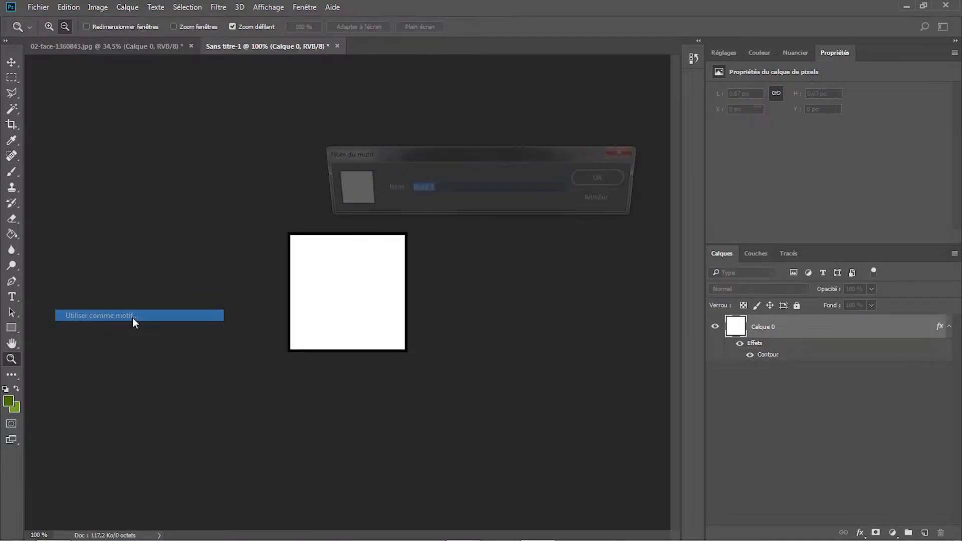
{"action": "type", "text": "Carré"}
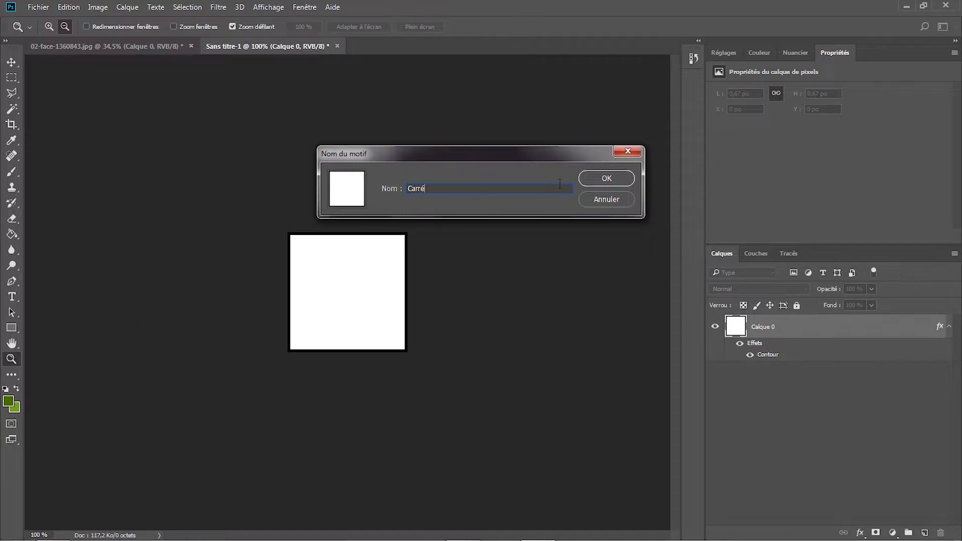
{"action": "left_click", "coordinate": [601, 182]}
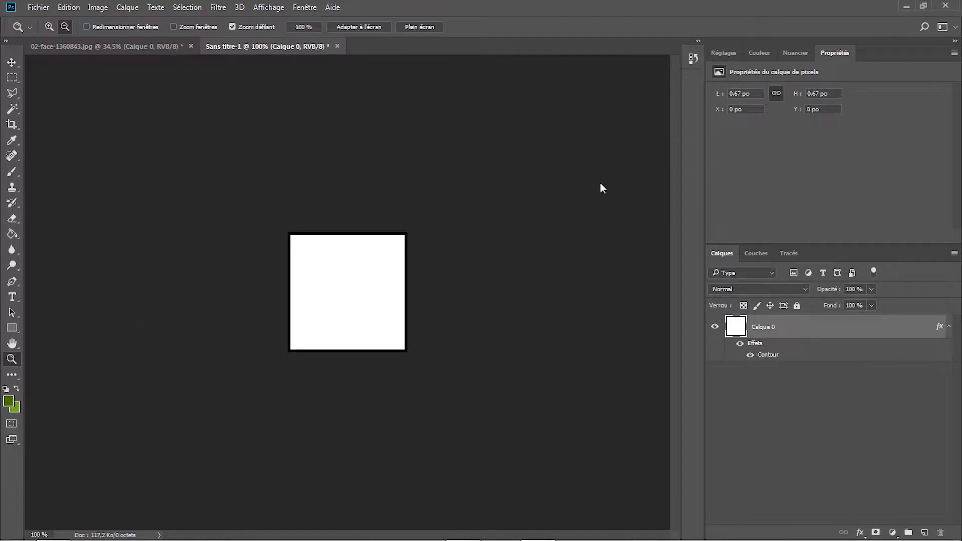
{"action": "left_click", "coordinate": [337, 46]}
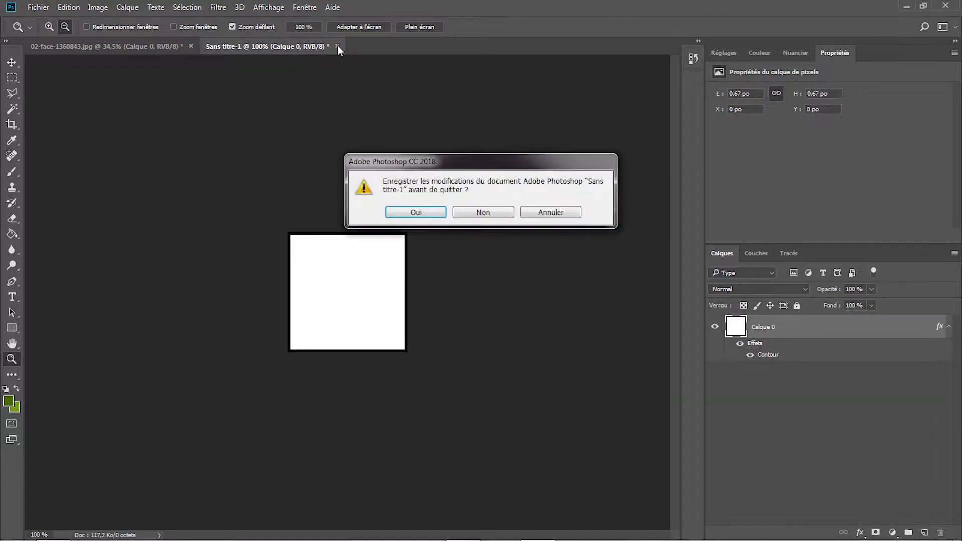
{"action": "left_click", "coordinate": [484, 212]}
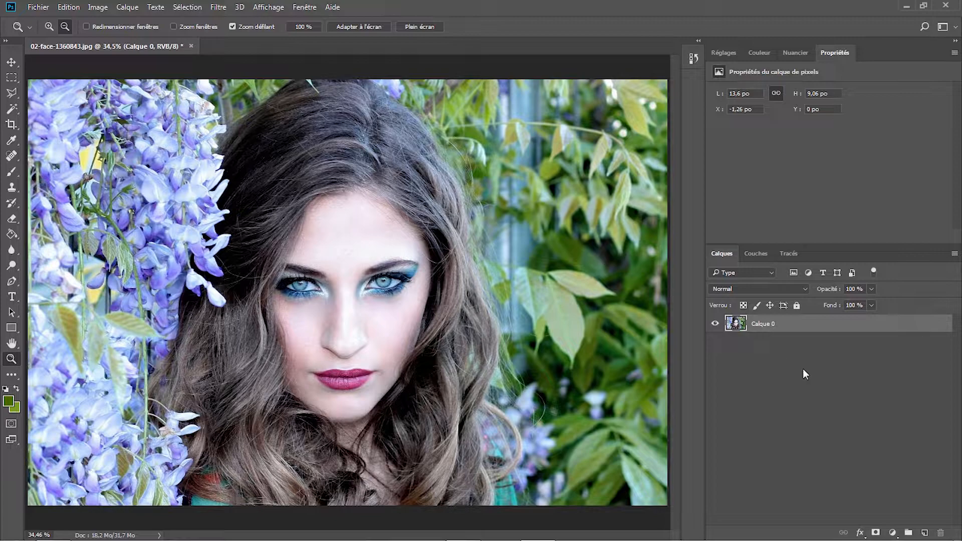
Add a new layer above the portrait and fill it with white in Normal mode at 100% opacity
{"action": "left_click", "coordinate": [924, 532]}
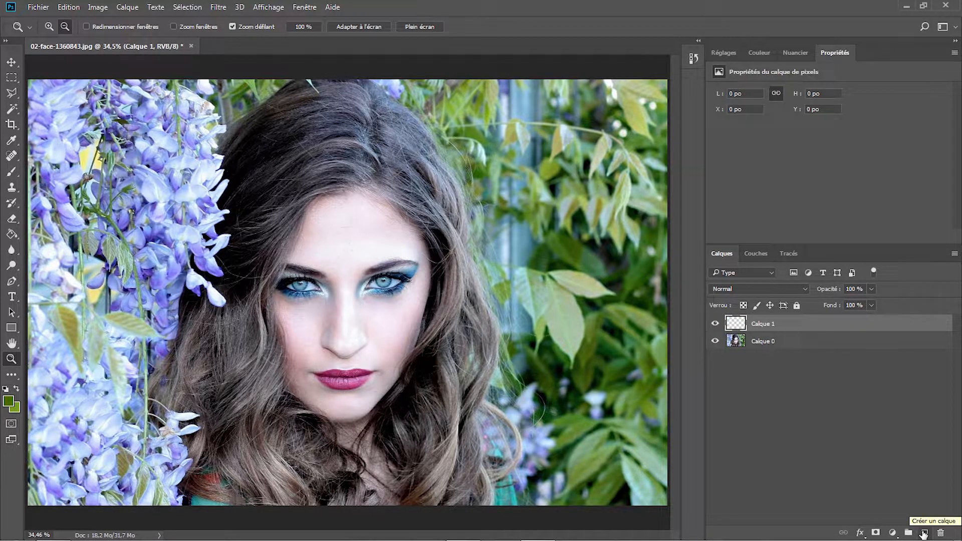
{"action": "left_click", "coordinate": [73, 7]}
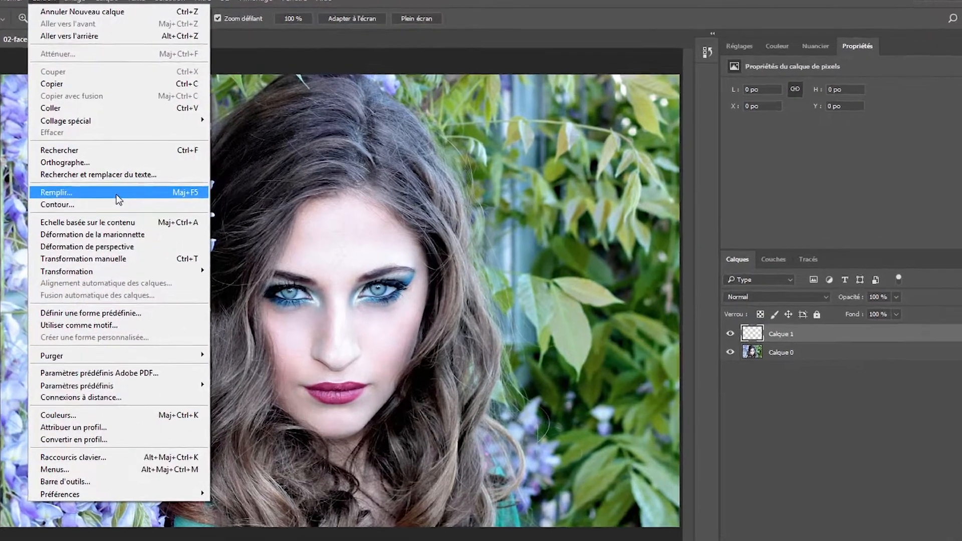
{"action": "left_click", "coordinate": [120, 195]}
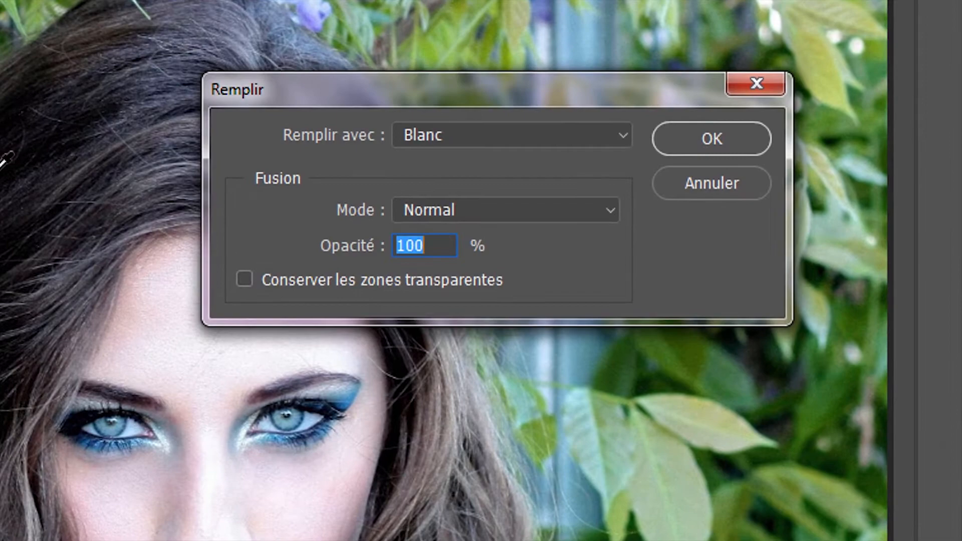
{"action": "left_click", "coordinate": [431, 138]}
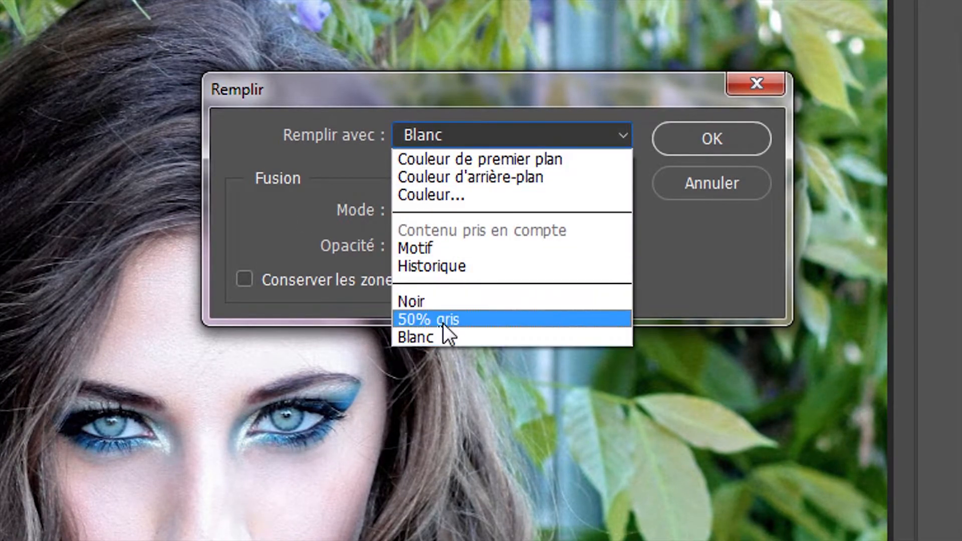
{"action": "left_click", "coordinate": [432, 337]}
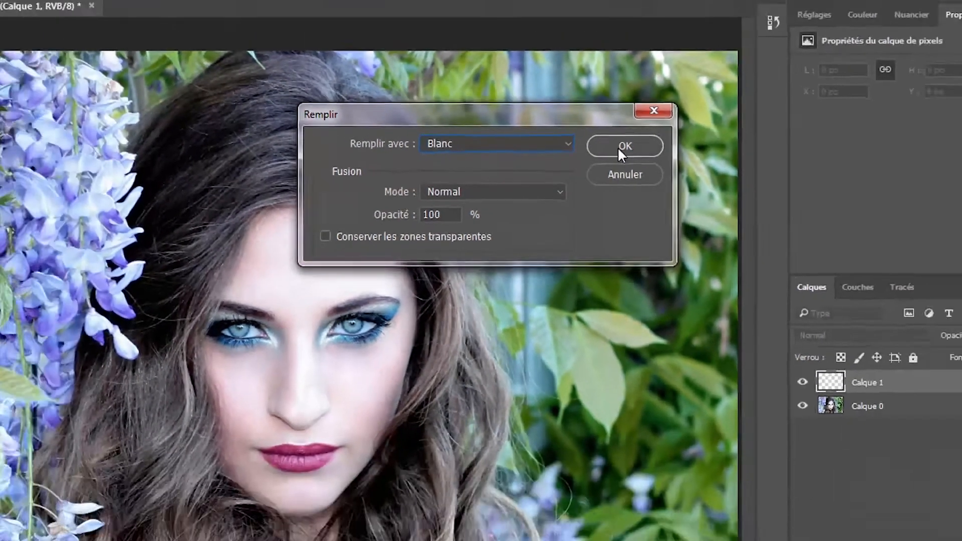
{"action": "left_click", "coordinate": [712, 139]}
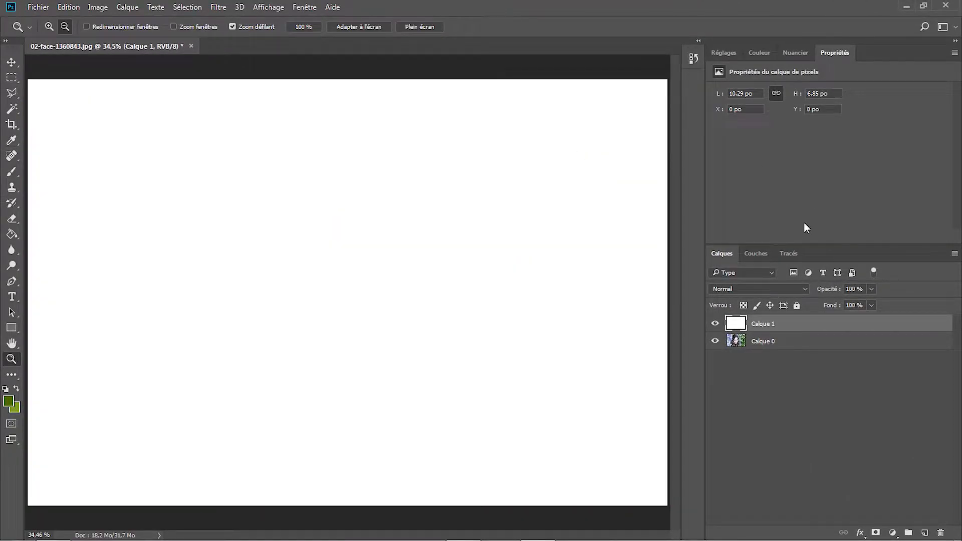
Rename the white layer as Carrés de sélection and duplicate it
{"action": "double_click", "coordinate": [757, 324]}
{"action": "type", "text": "Carrés de"}
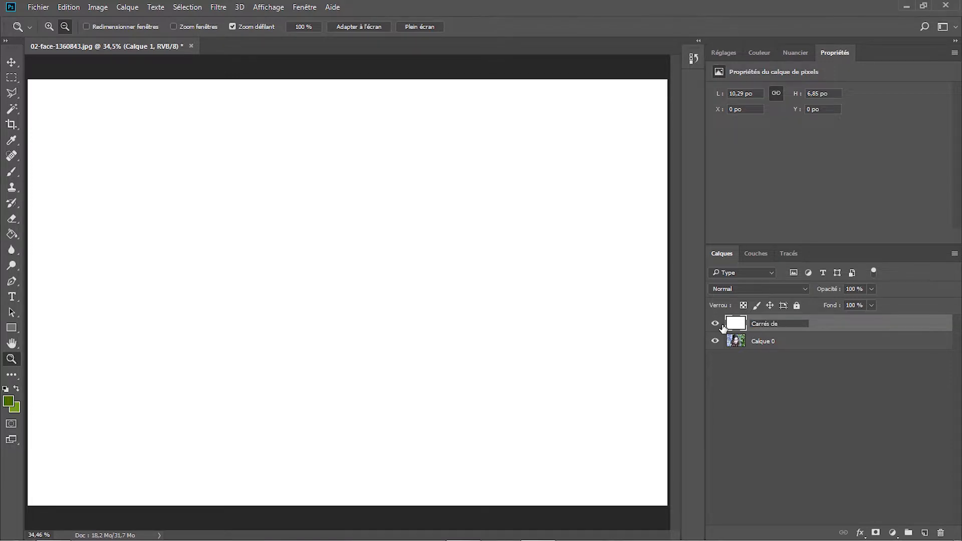
{"action": "type", "text": " sélection"}
{"action": "key", "text": "Return"}
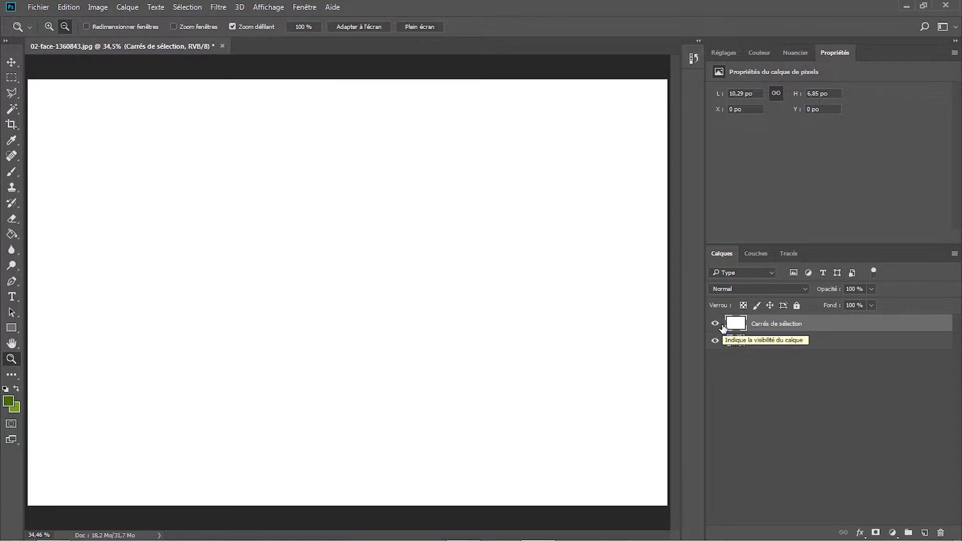
{"action": "key", "text": "ctrl+j"}
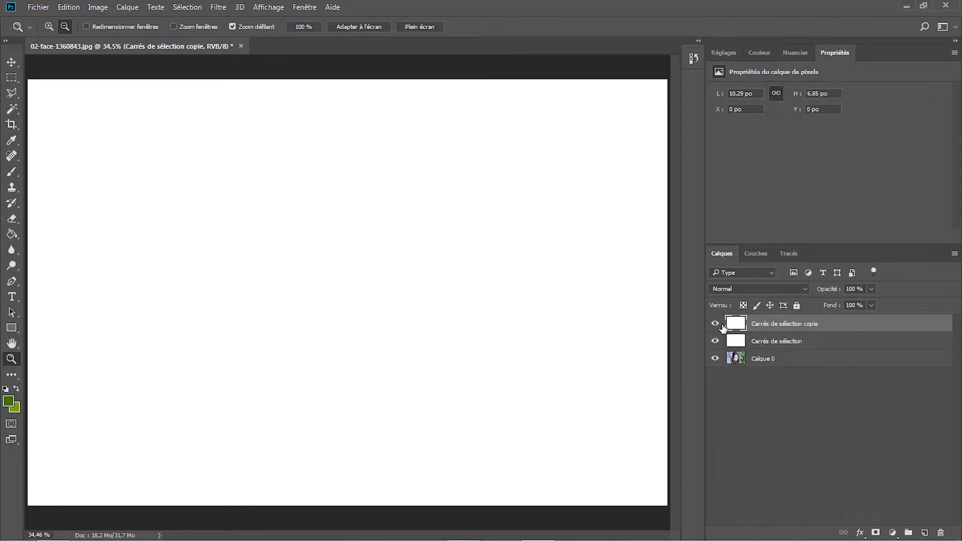
Rename the duplicated white layer as Fond Blanc and move it beneath the portrait layer
{"action": "double_click", "coordinate": [758, 324]}
{"action": "type", "text": "Fond"}
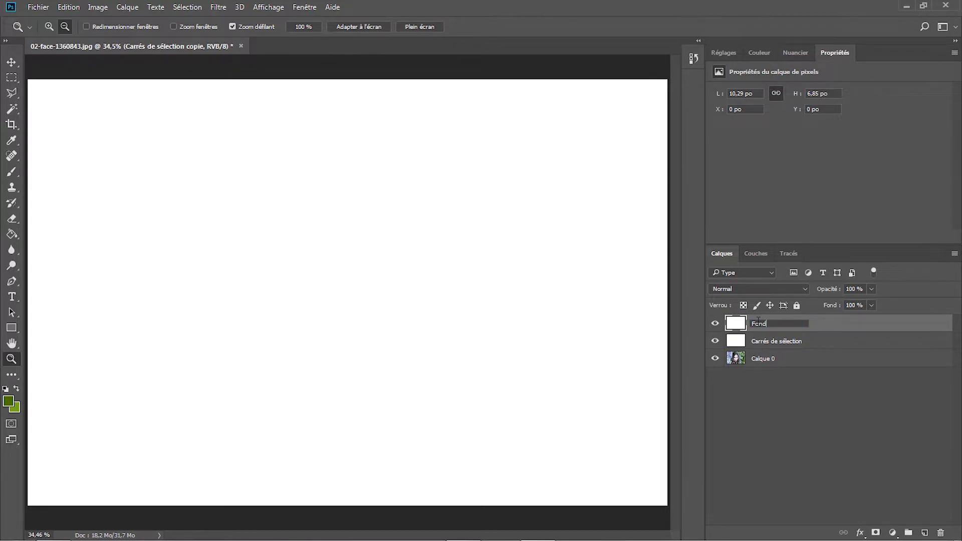
{"action": "type", "text": " Blanc"}
{"action": "key", "text": "Return"}
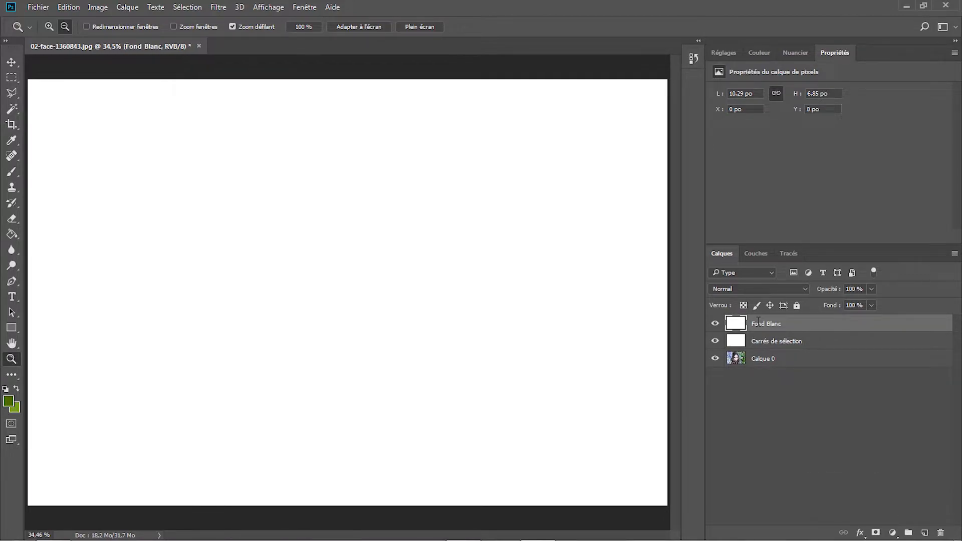
{"action": "left_click_drag", "start_coordinate": [758, 323], "coordinate": [760, 367]}
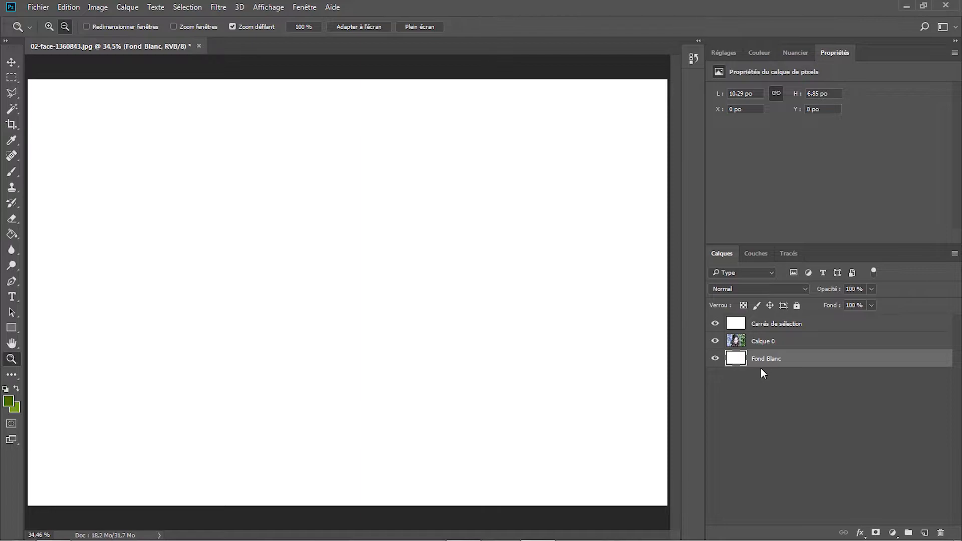
Apply a pattern overlay to the Carrés de sélection layer using the Carré pattern at 150% scale
{"action": "left_click", "coordinate": [782, 326]}
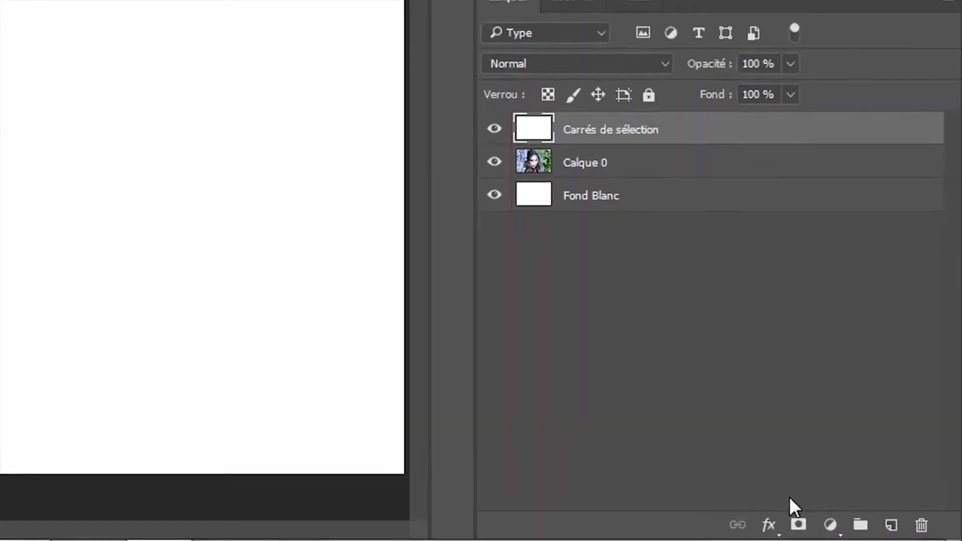
{"action": "left_click", "coordinate": [860, 533]}
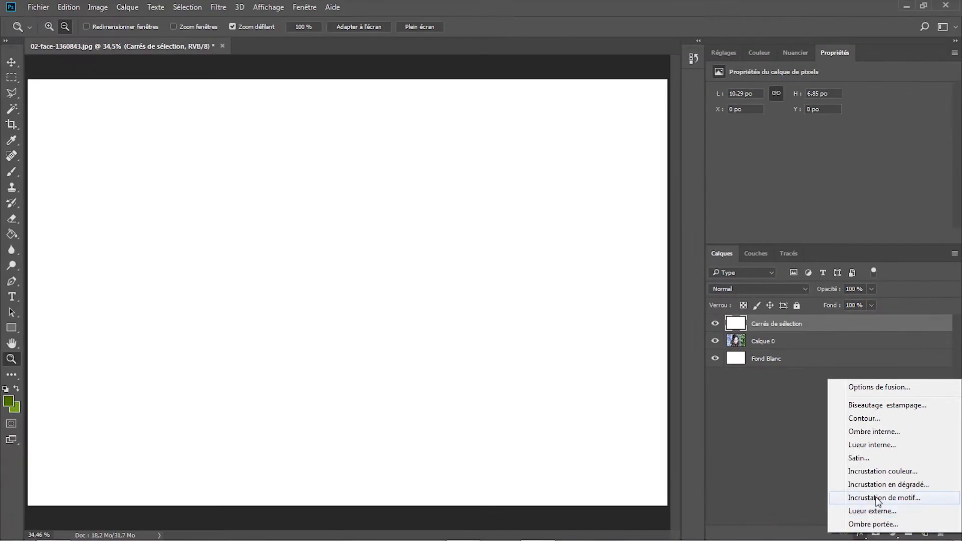
{"action": "left_click", "coordinate": [727, 419]}
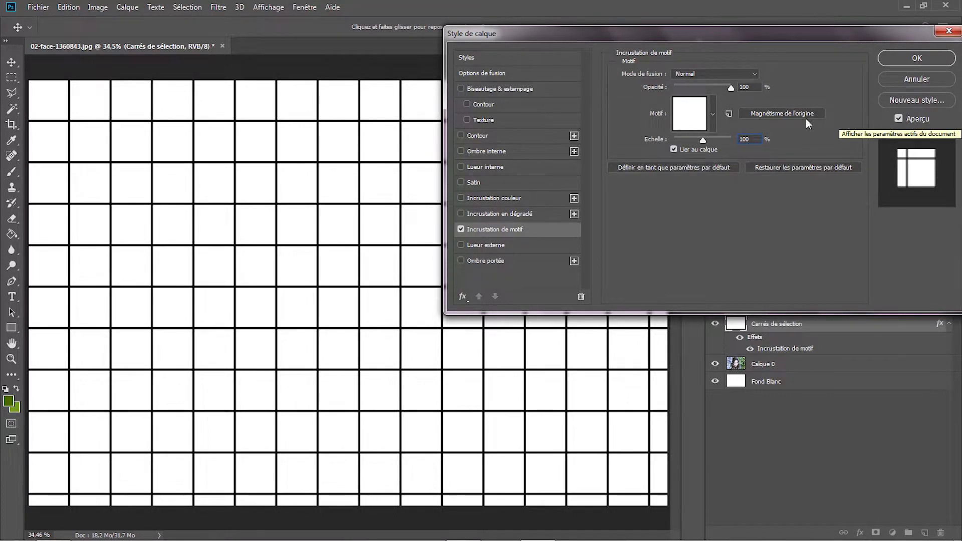
{"action": "left_click", "coordinate": [714, 118]}
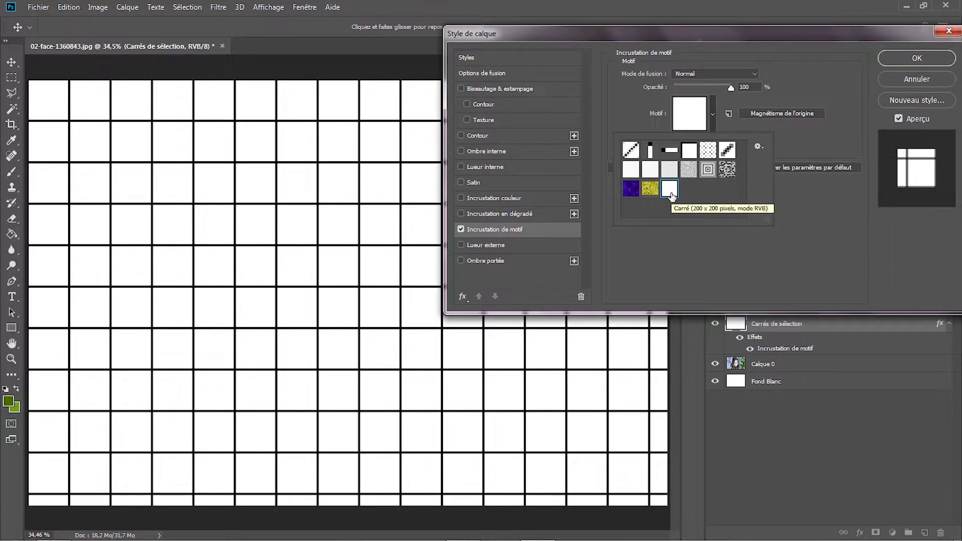
{"action": "left_click", "coordinate": [713, 116]}
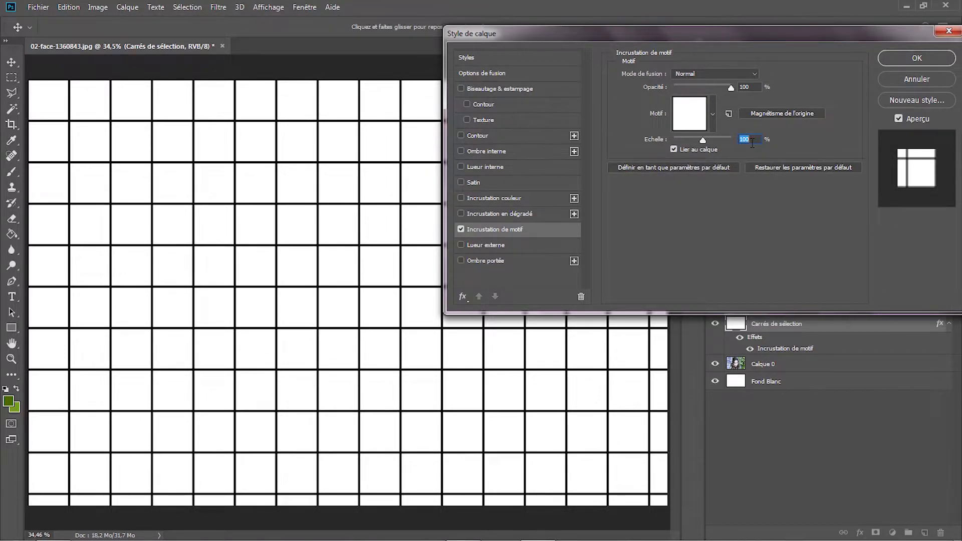
{"action": "type", "text": "150"}
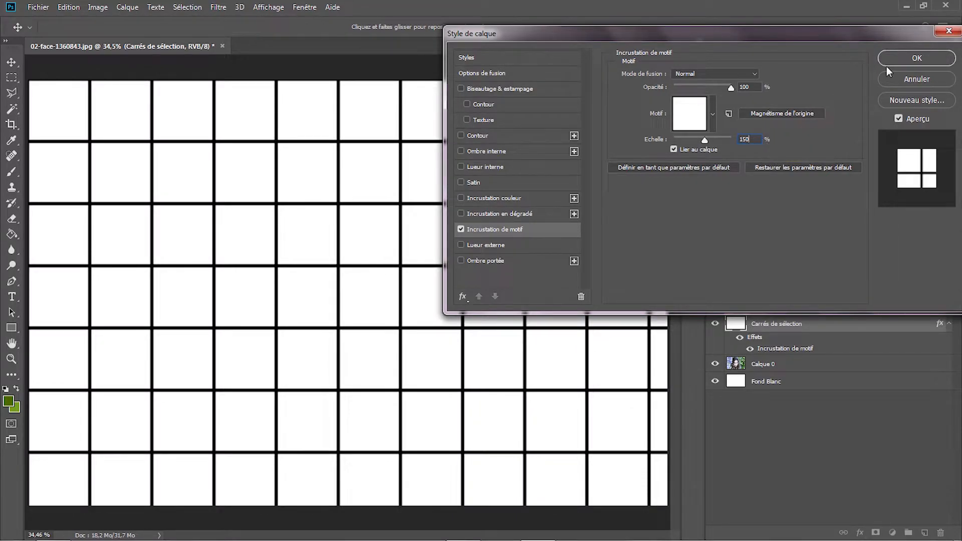
{"action": "left_click", "coordinate": [918, 59]}
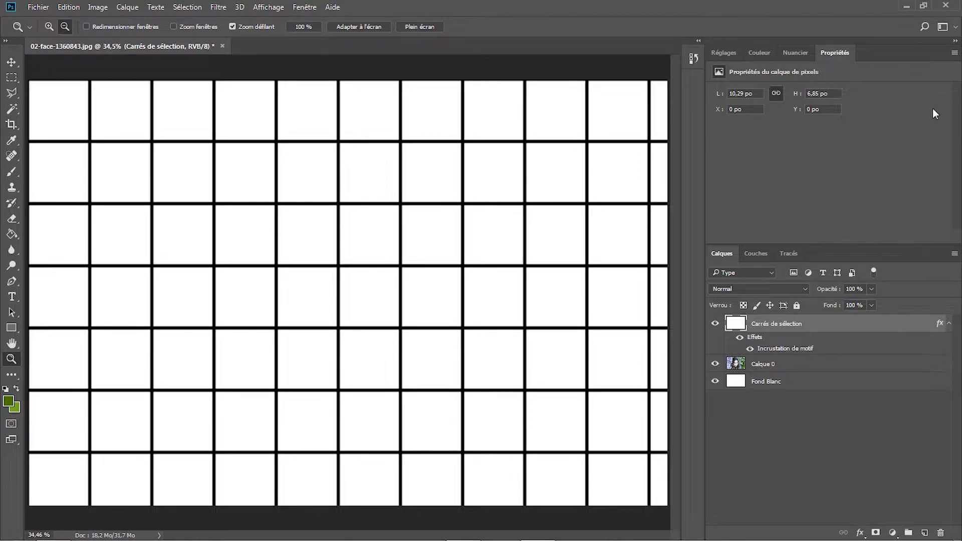
Rasterize the layer style of the Carrés de sélection layer and invert its colours
{"action": "right_click", "coordinate": [801, 330]}
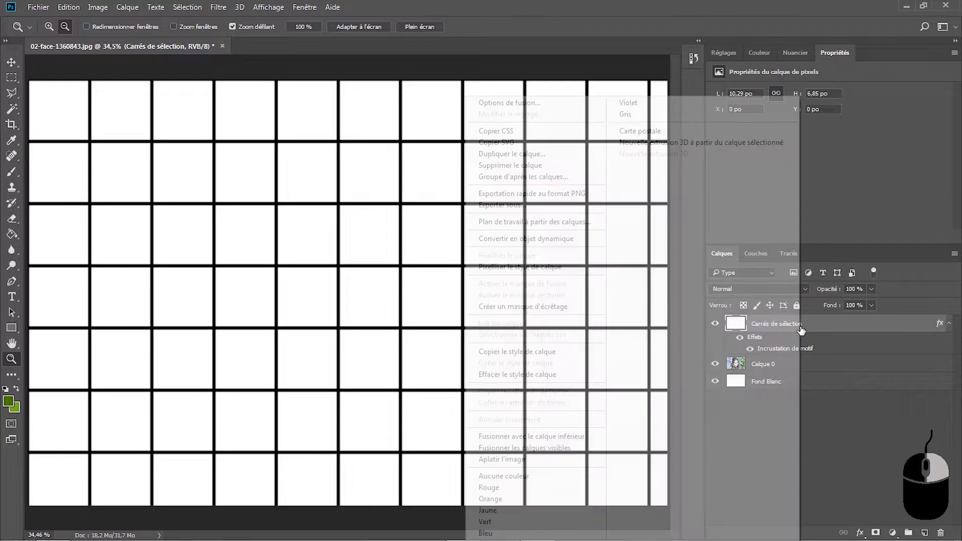
{"action": "left_click", "coordinate": [562, 267]}
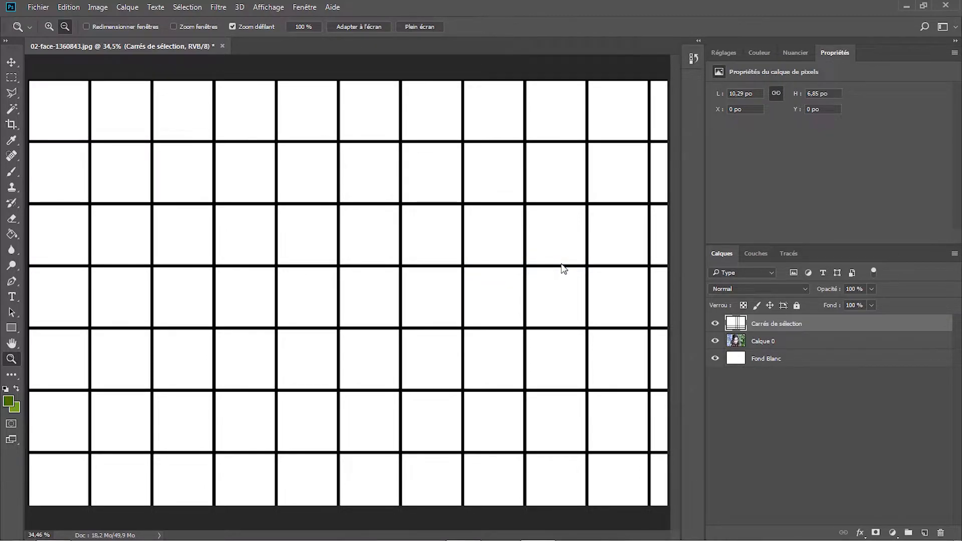
{"action": "key", "text": "ctrl+i"}
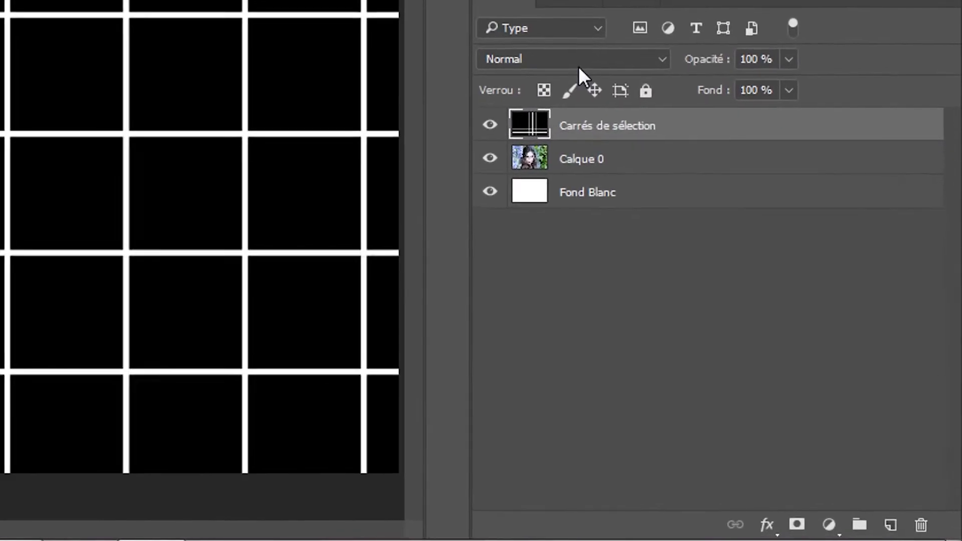
Set the blending mode of the Carrés de sélection layer to Couleur plus claire
{"action": "left_click", "coordinate": [692, 204]}
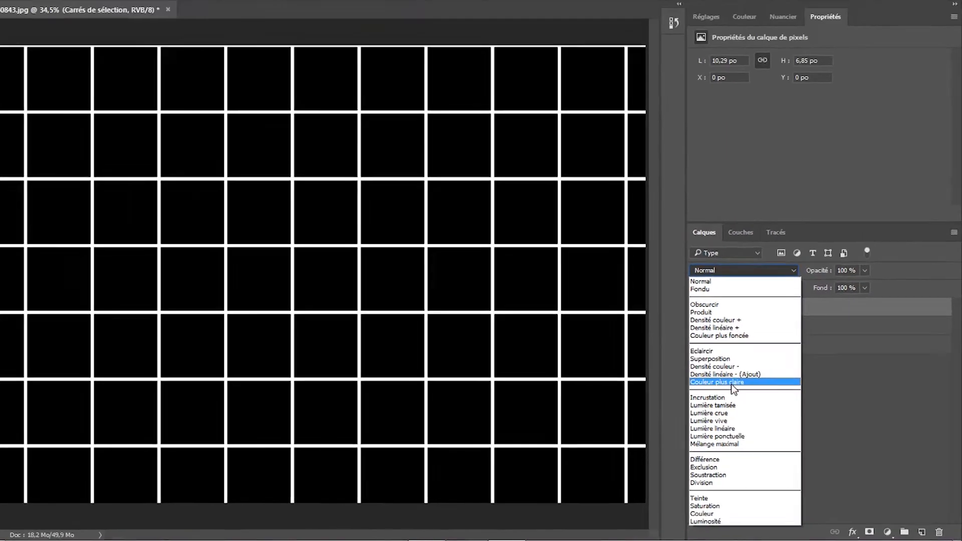
{"action": "left_click", "coordinate": [522, 257]}
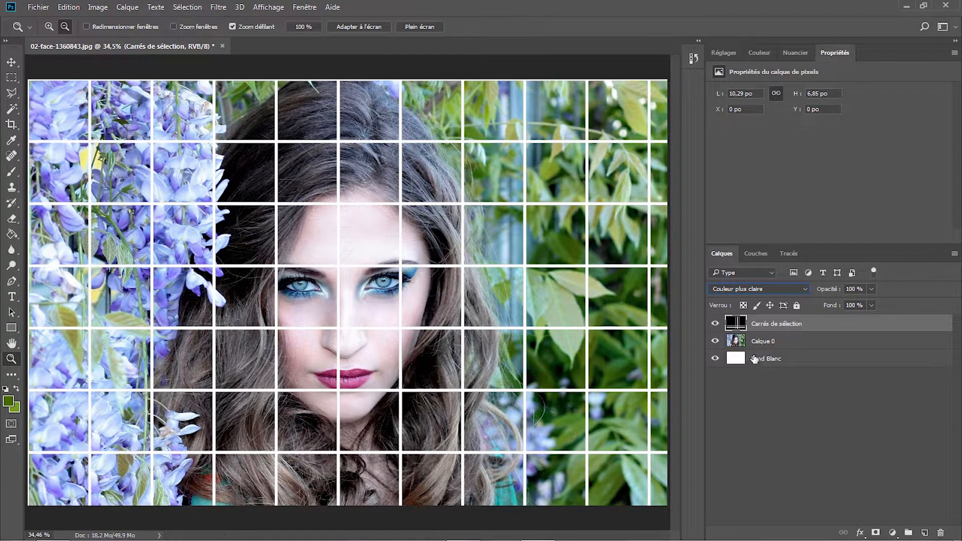
Shift the portrait layer Calque 0 about 0.11 inches to the left beneath the grid with Free Transform
{"action": "left_click", "coordinate": [764, 344]}
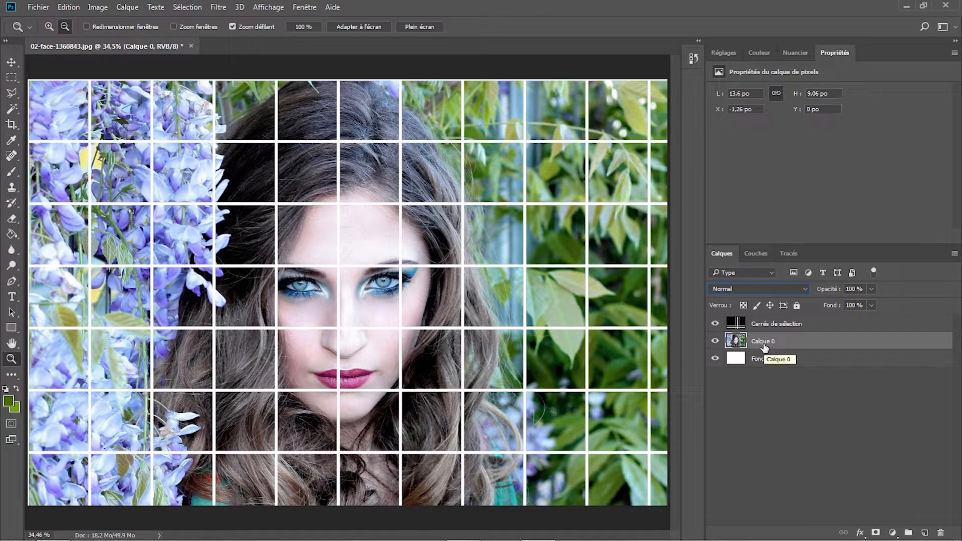
{"action": "key", "text": "ctrl+t"}
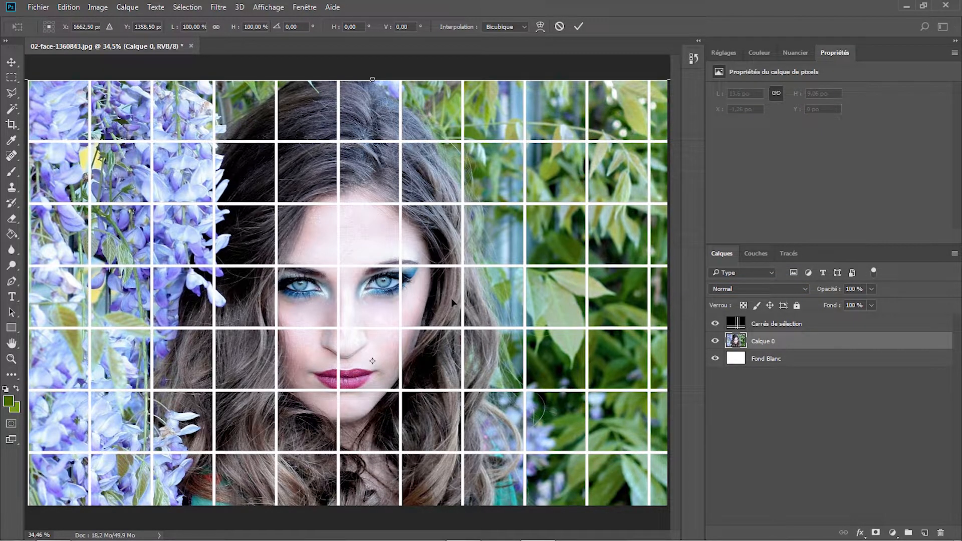
{"action": "left_click_drag", "start_coordinate": [449, 298], "coordinate": [445, 300]}
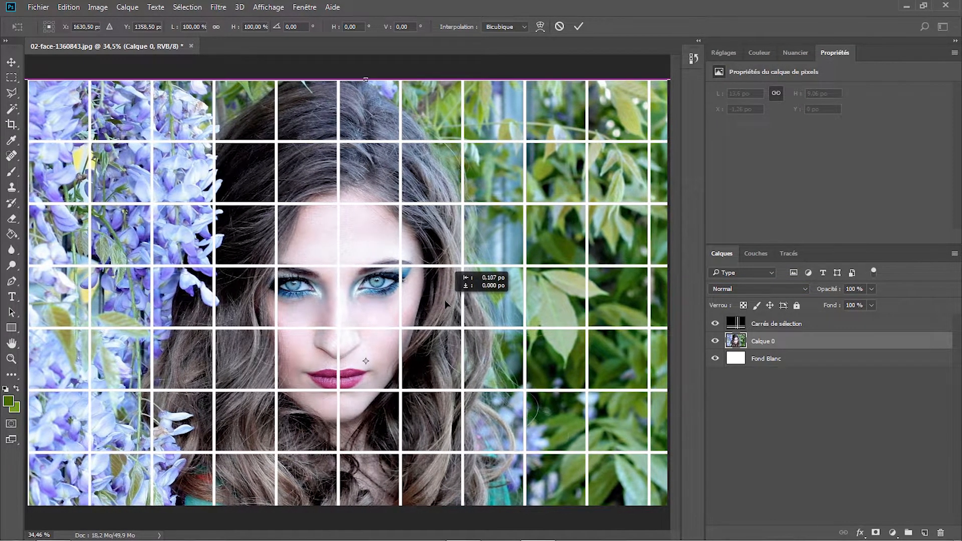
{"action": "key", "text": "Return"}
{"action": "key", "text": "z"}
Rename the portrait layer Calque 0 as Sélection
{"action": "double_click", "coordinate": [764, 342]}
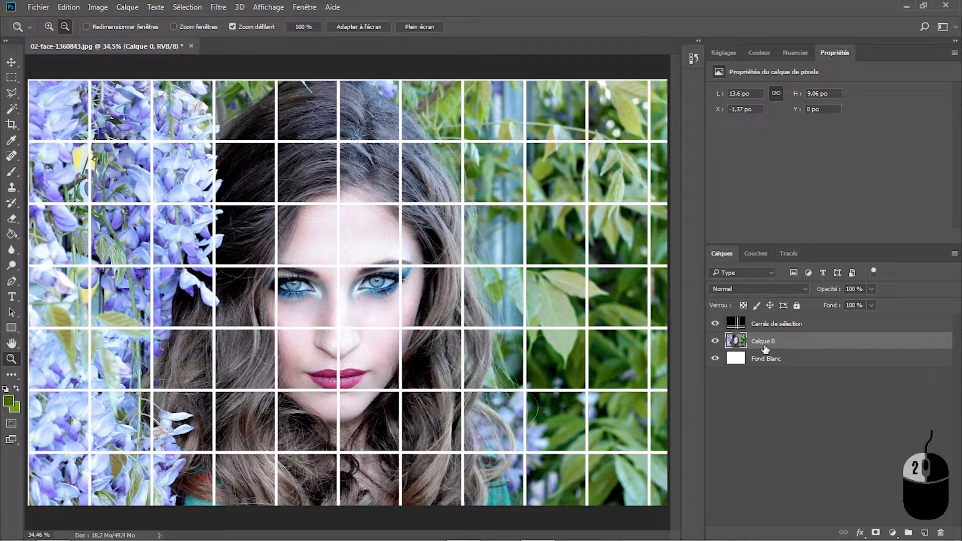
{"action": "type", "text": "Sélection"}
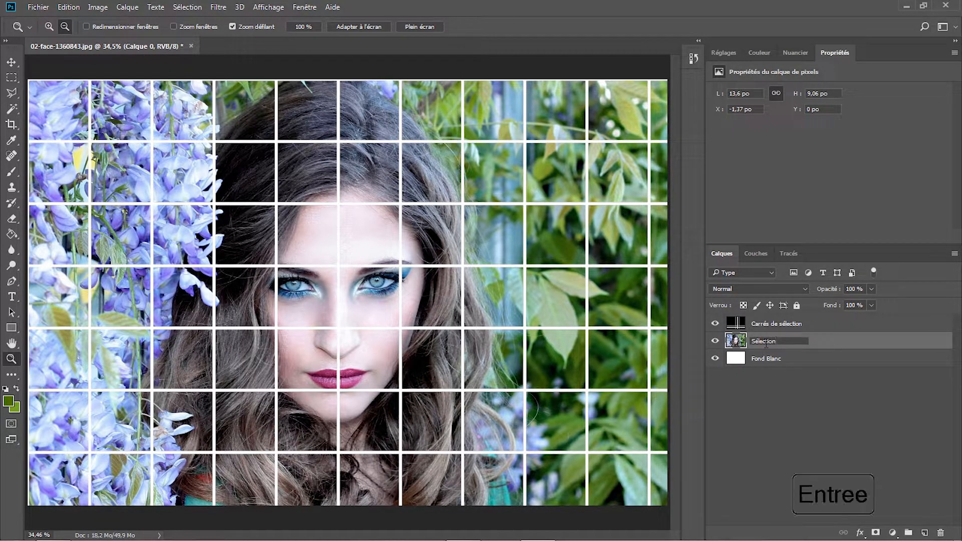
{"action": "key", "text": "Return"}
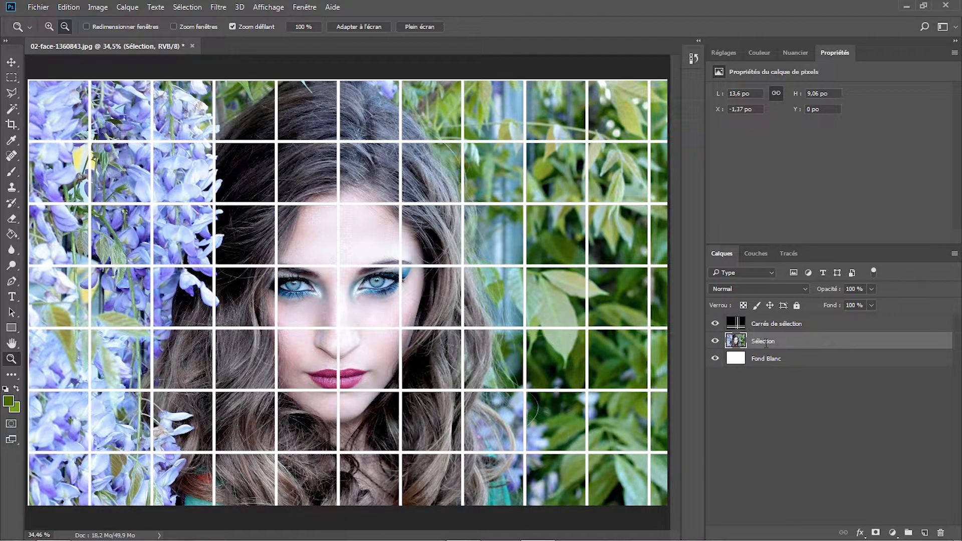
Duplicate the Sélection layer as fond and move the copy beneath the Fond Blanc layer
{"action": "key", "text": "ctrl+j"}
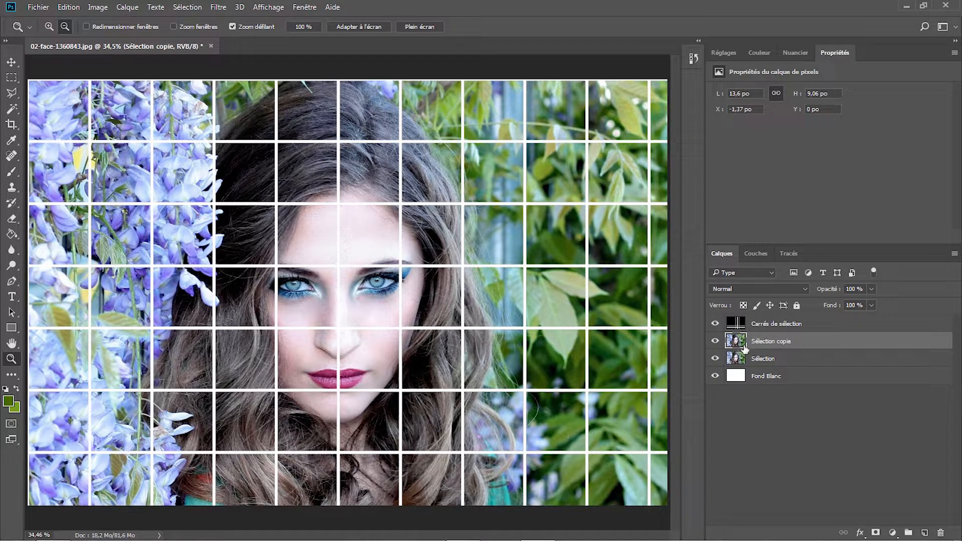
{"action": "double_click", "coordinate": [757, 342]}
{"action": "type", "text": "fond"}
{"action": "key", "text": "Return"}
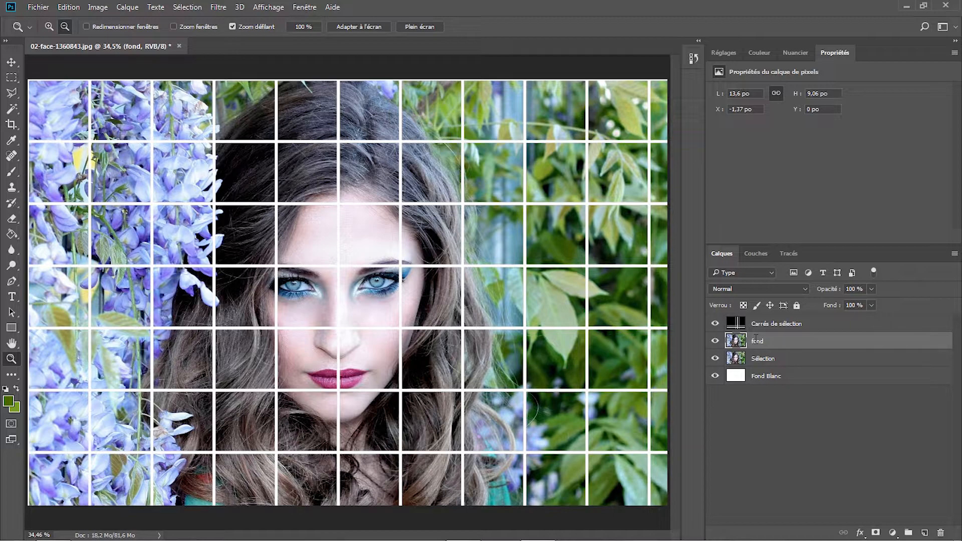
{"action": "left_click_drag", "start_coordinate": [757, 341], "coordinate": [766, 398]}
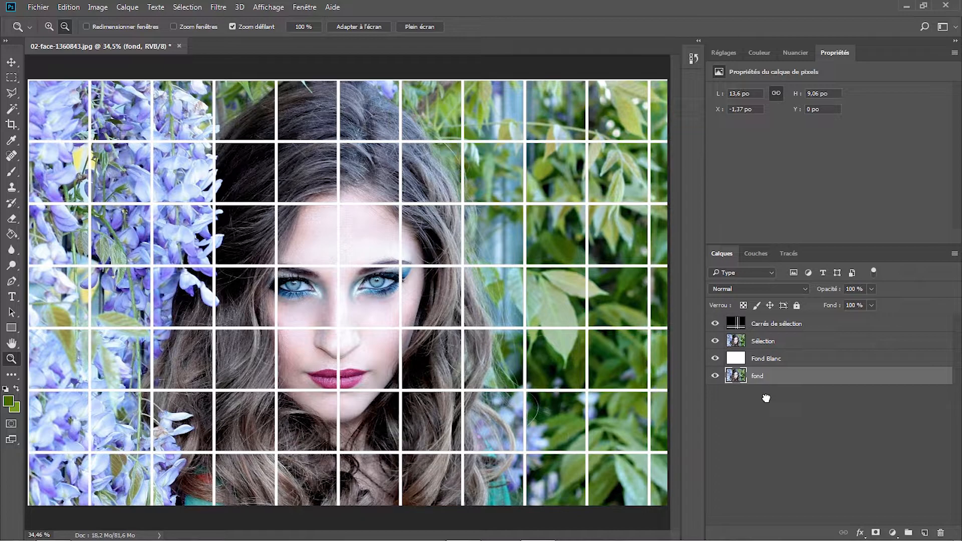
Duplicate the fond layer as Photo and move the copy directly above the Fond Blanc layer
{"action": "key", "text": "ctrl+j"}
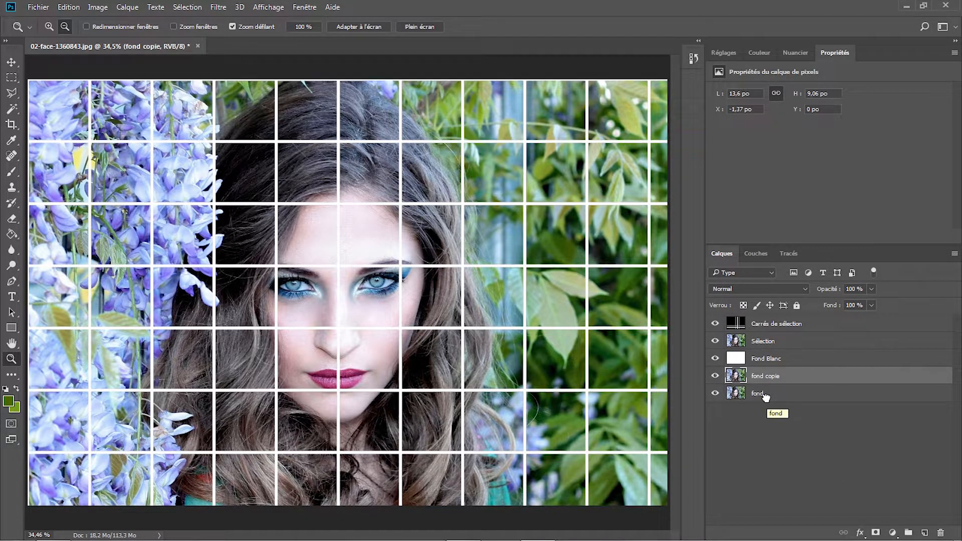
{"action": "double_click", "coordinate": [772, 376]}
{"action": "type", "text": "Photo"}
{"action": "key", "text": "Return"}
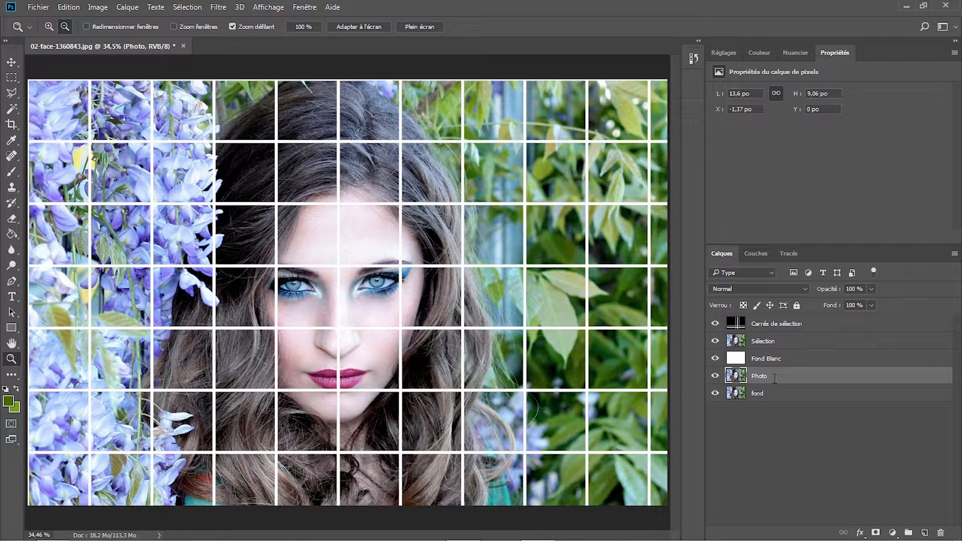
{"action": "left_click_drag", "start_coordinate": [775, 377], "coordinate": [775, 354]}
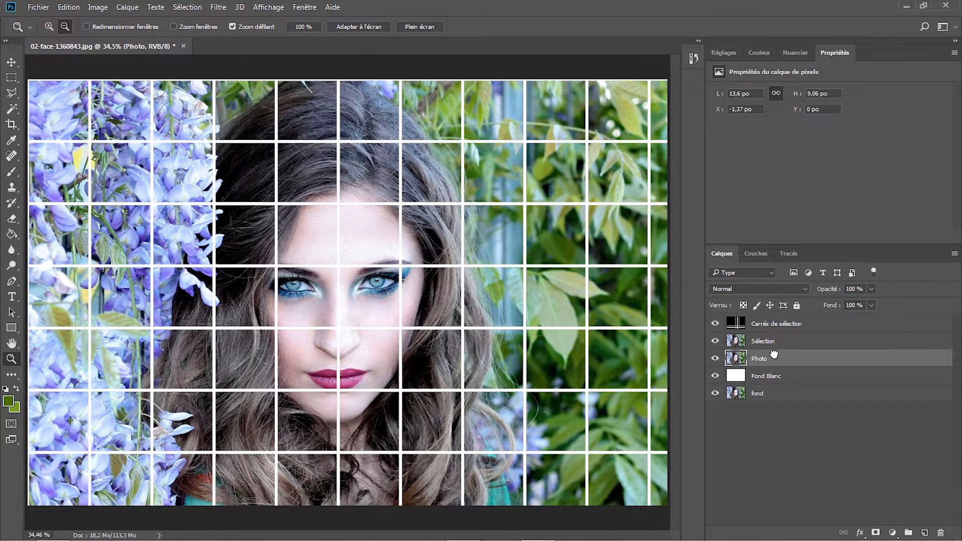
Group the Carrés de sélection and Sélection layers into a group named Sélection and expand it
{"action": "left_click", "coordinate": [772, 327], "text": "shift"}
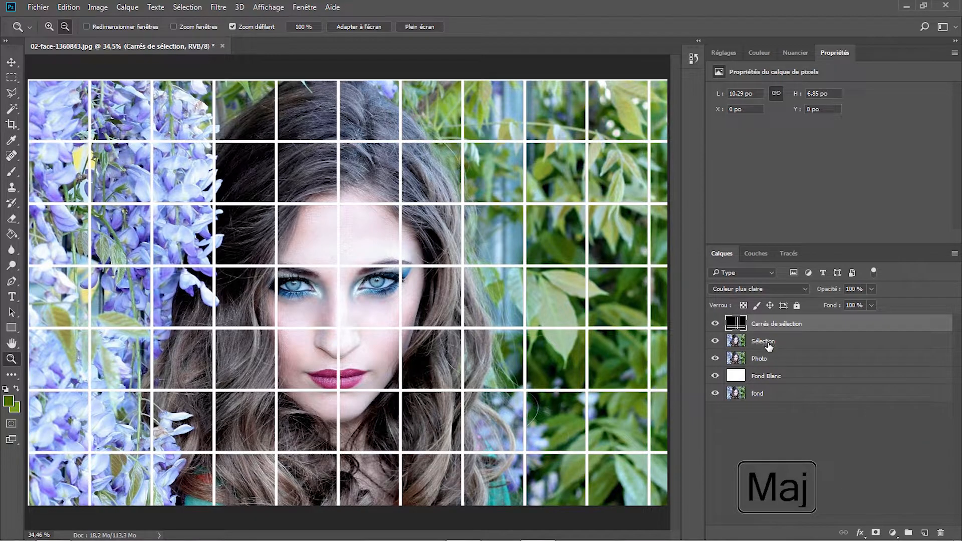
{"action": "left_click", "coordinate": [769, 345], "text": "shift"}
{"action": "key", "text": "ctrl+g"}
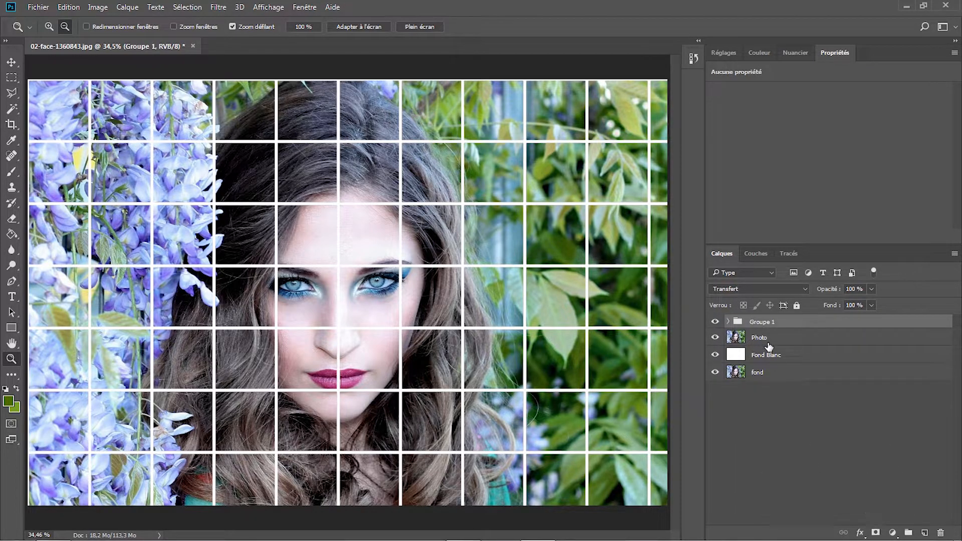
{"action": "double_click", "coordinate": [770, 321]}
{"action": "type", "text": "Sélection"}
{"action": "key", "text": "Return"}
{"action": "left_click", "coordinate": [728, 322]}
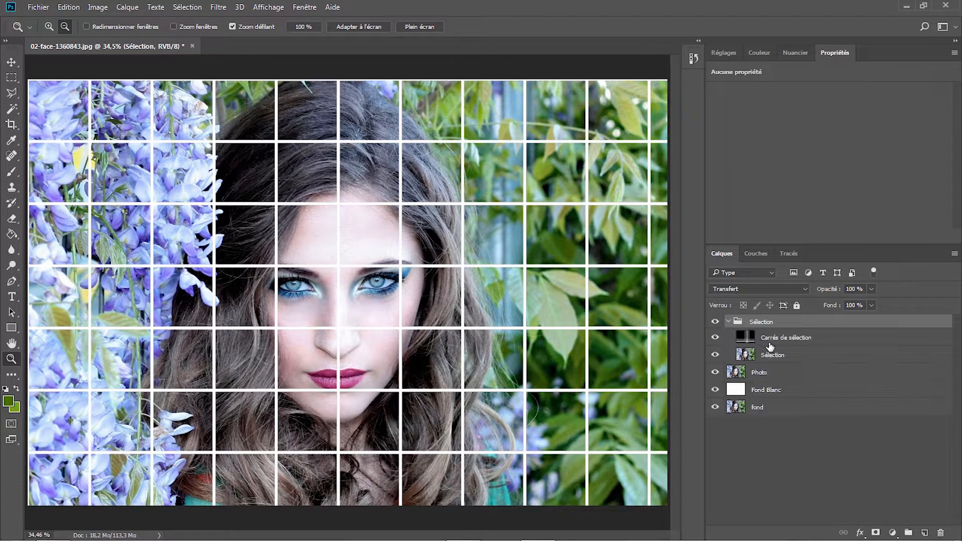
On the Carrés de sélection layer, select the grid squares covering the face and hair using the Magic Wand in add-to-selection mode
{"action": "left_click", "coordinate": [772, 345]}
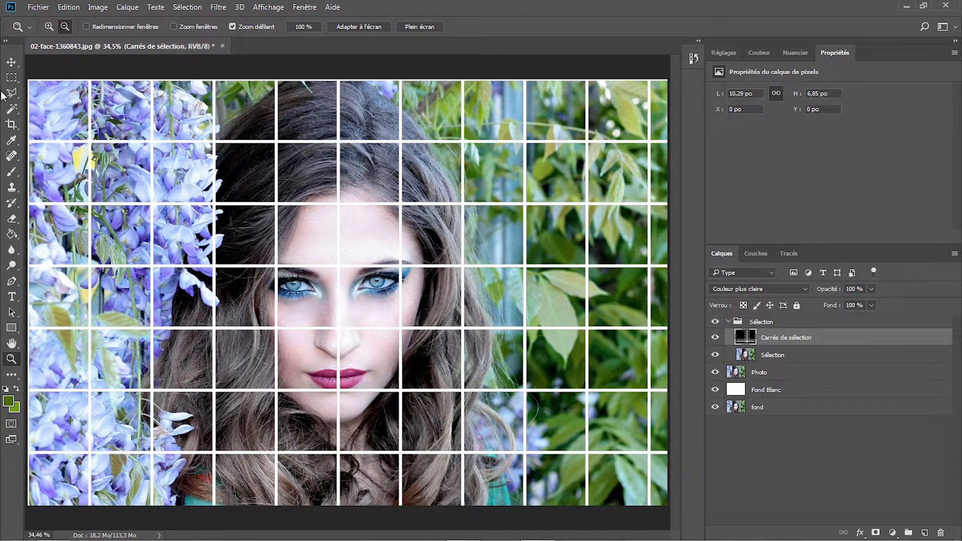
{"action": "left_click", "coordinate": [13, 111]}
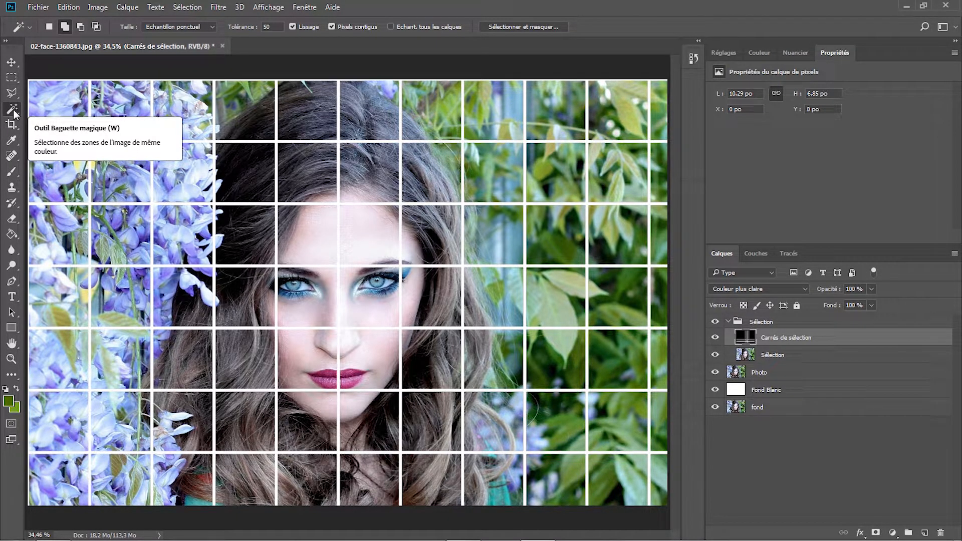
{"action": "left_click", "coordinate": [66, 28]}
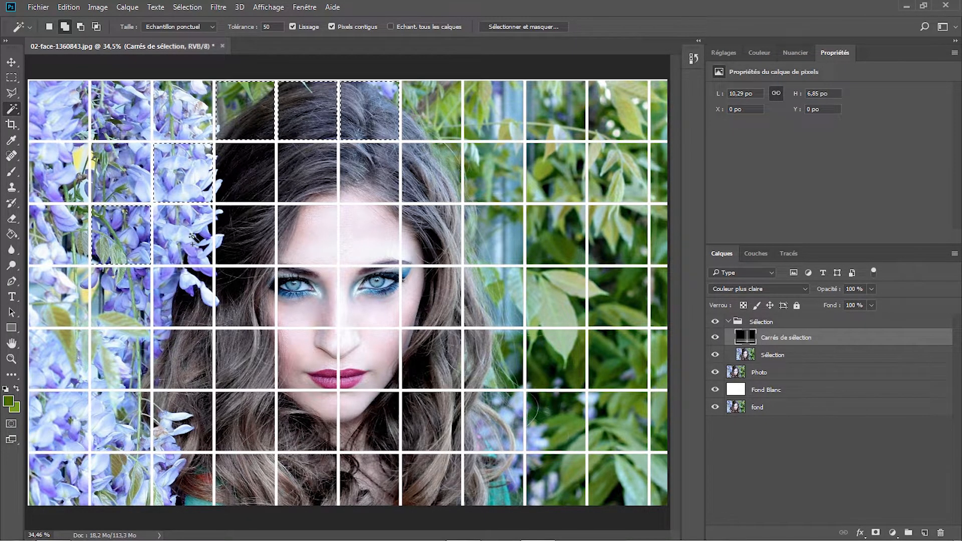
{"action": "left_click", "coordinate": [184, 363]}
{"action": "left_click", "coordinate": [263, 416]}
{"action": "left_click", "coordinate": [308, 481]}
{"action": "left_click", "coordinate": [363, 491]}
{"action": "left_click", "coordinate": [436, 416]}
{"action": "left_click", "coordinate": [494, 360]}
{"action": "left_click", "coordinate": [555, 358]}
{"action": "left_click", "coordinate": [494, 297]}
{"action": "left_click", "coordinate": [432, 235]}
{"action": "left_click", "coordinate": [432, 173]}
{"action": "left_click", "coordinate": [501, 250]}
{"action": "left_click", "coordinate": [369, 173]}
{"action": "left_click", "coordinate": [283, 180]}
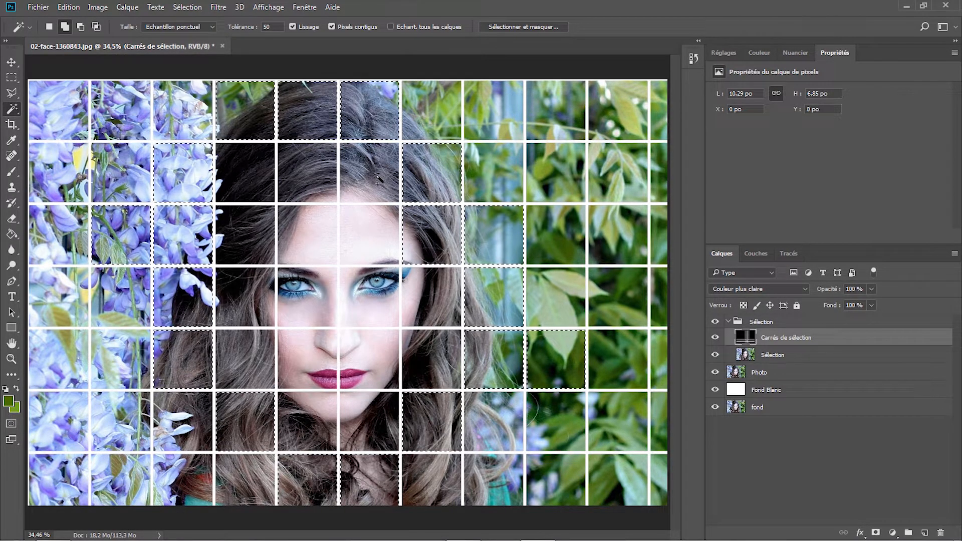
{"action": "left_click", "coordinate": [380, 254]}
{"action": "left_click", "coordinate": [389, 279]}
{"action": "left_click", "coordinate": [325, 258]}
{"action": "left_click", "coordinate": [328, 306]}
{"action": "left_click", "coordinate": [331, 371]}
{"action": "left_click", "coordinate": [373, 420]}
{"action": "left_click", "coordinate": [317, 421]}
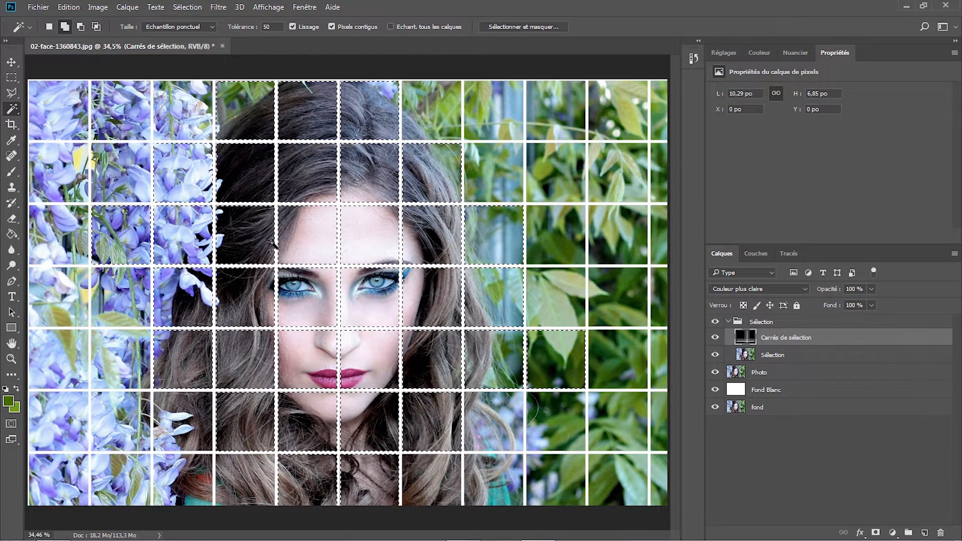
Add the leafy grid square to the right of the face to the selection and subtract it again
{"action": "left_click", "coordinate": [554, 297]}
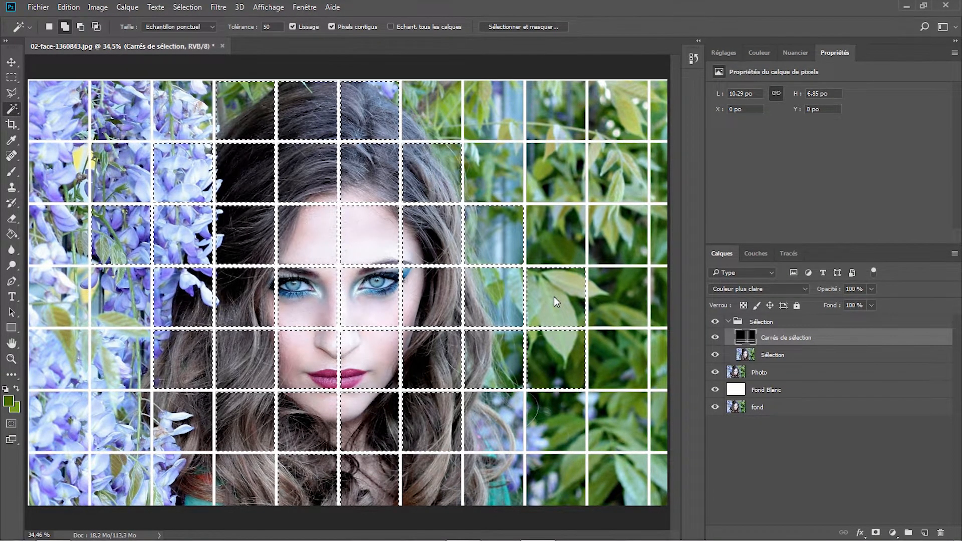
{"action": "key", "text": "alt"}
{"action": "left_click", "coordinate": [554, 296], "text": "alt"}
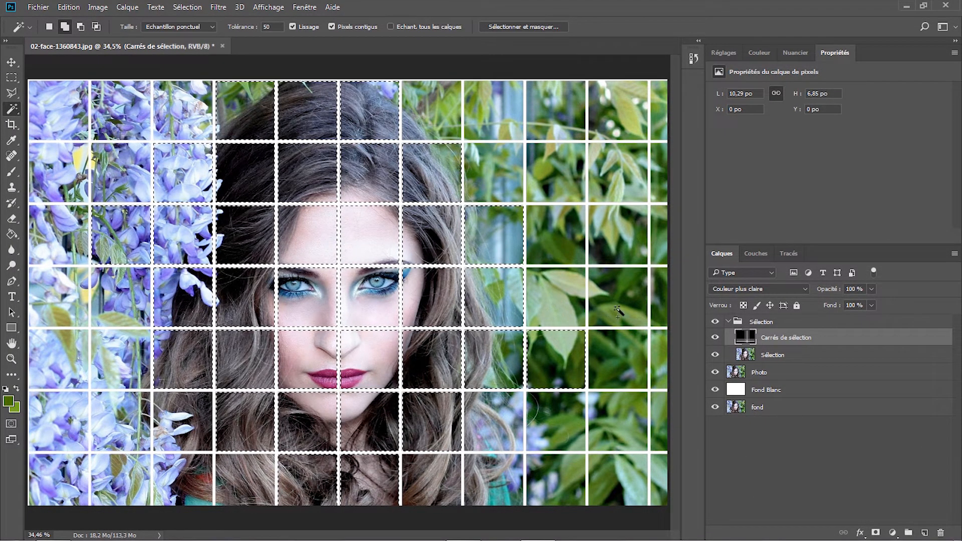
Hide the Sélection group and add a layer mask to the Photo layer from the selected squares
{"action": "left_click", "coordinate": [716, 322]}
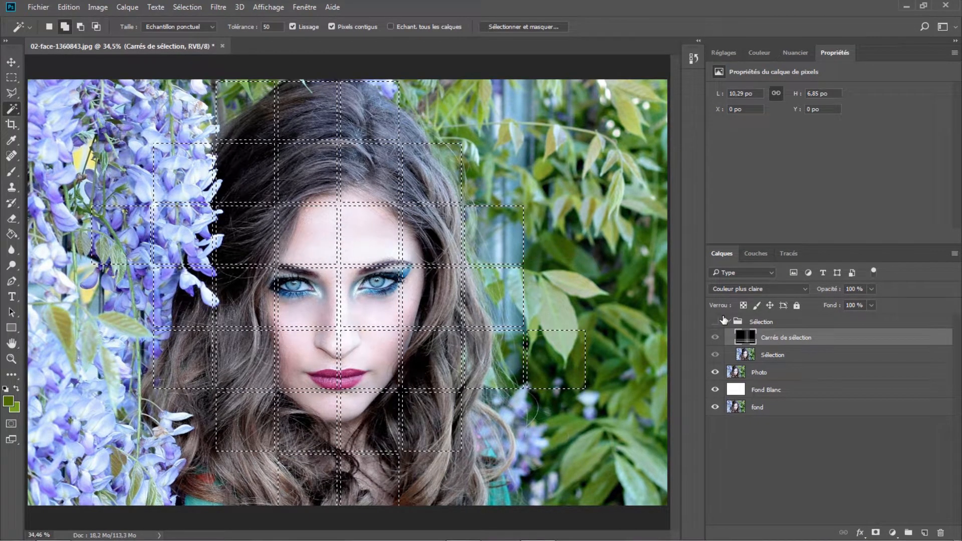
{"action": "left_click", "coordinate": [756, 376]}
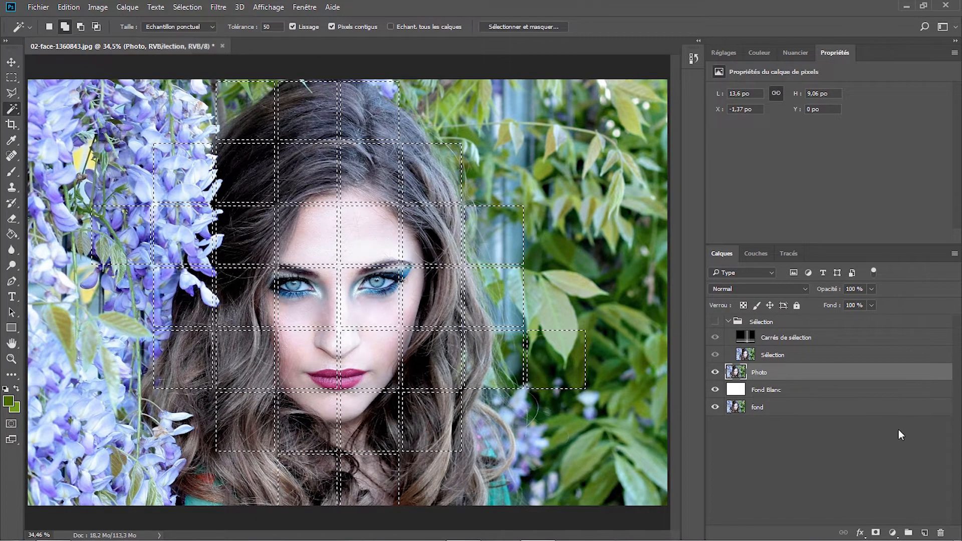
{"action": "left_click", "coordinate": [876, 533]}
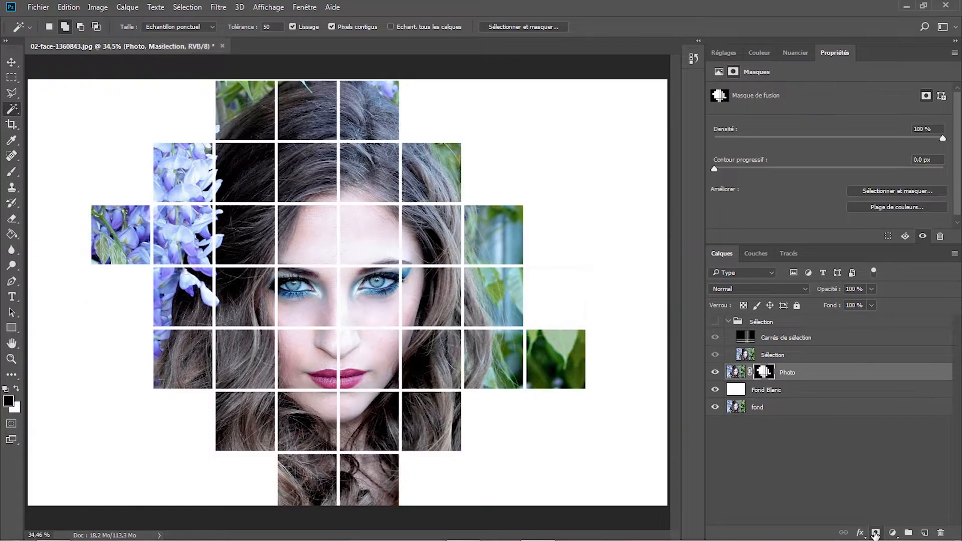
Group the Photo and Fond Blanc layers into a group named Résultat and expand it
{"action": "left_click", "coordinate": [793, 394], "text": "shift"}
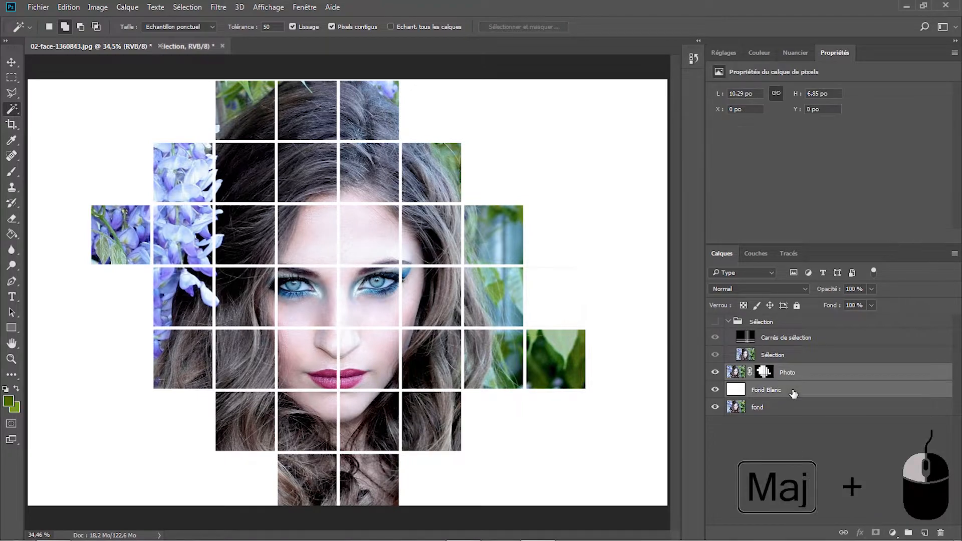
{"action": "key", "text": "ctrl+g"}
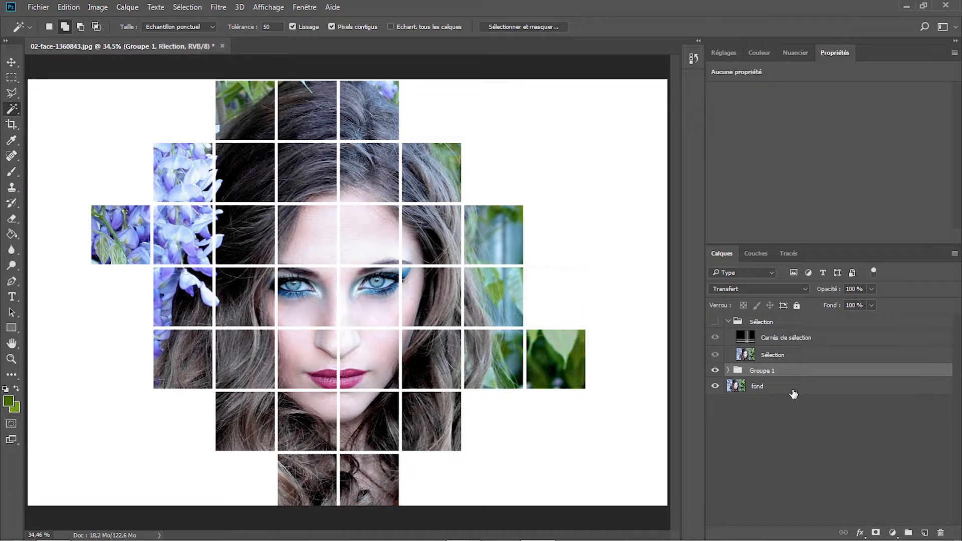
{"action": "double_click", "coordinate": [772, 371]}
{"action": "type", "text": "Résultat"}
{"action": "key", "text": "Return"}
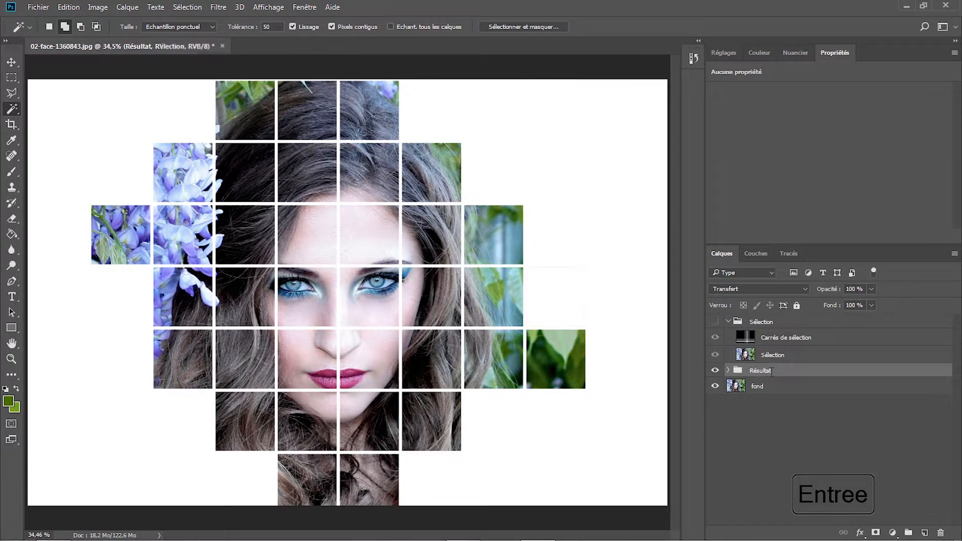
{"action": "left_click", "coordinate": [729, 371]}
Toggle the visibility of the Résultat group to compare the squares effect with the original photo
{"action": "left_click", "coordinate": [717, 371]}
{"action": "left_click", "coordinate": [716, 371]}
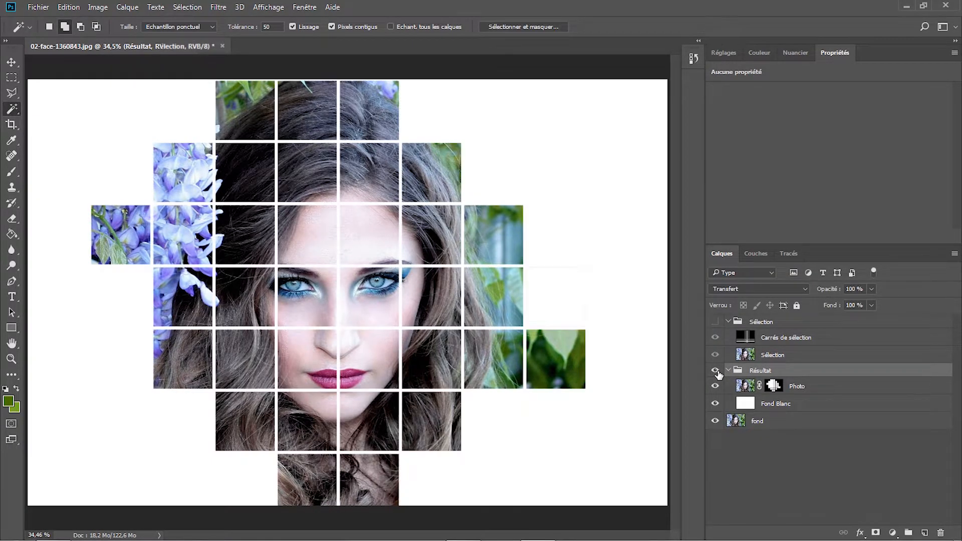
{"action": "left_click", "coordinate": [716, 372]}
{"action": "left_click", "coordinate": [716, 371]}
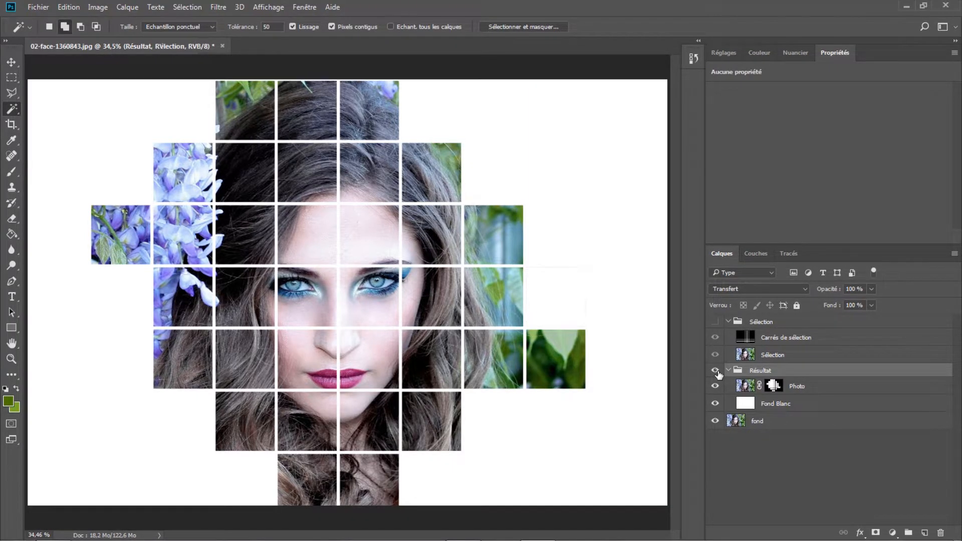
Duplicate the masked Photo layer within the Résultat group and set the original Photo layer's opacity to 60 %
{"action": "left_click", "coordinate": [819, 391]}
{"action": "key", "text": "ctrl+j"}
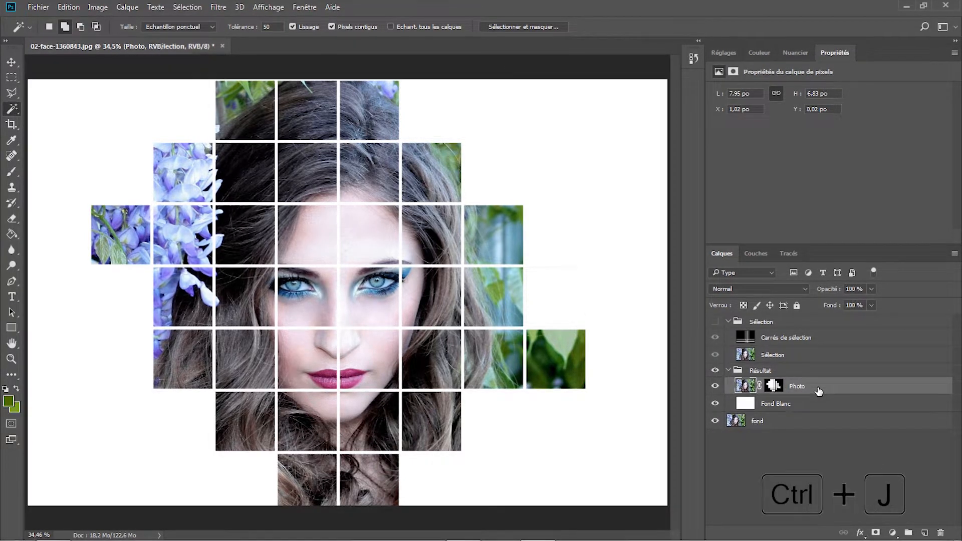
{"action": "left_click", "coordinate": [813, 408]}
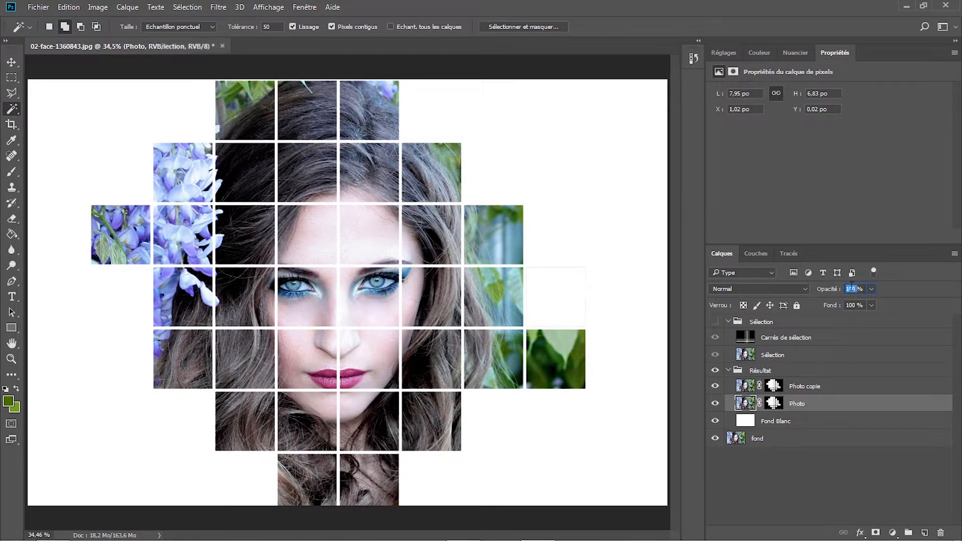
{"action": "type", "text": "60"}
On the Carrés de sélection layer, select scattered squares across the hair and shoulders using the Magic Wand in add-to-selection mode
{"action": "left_click", "coordinate": [774, 340]}
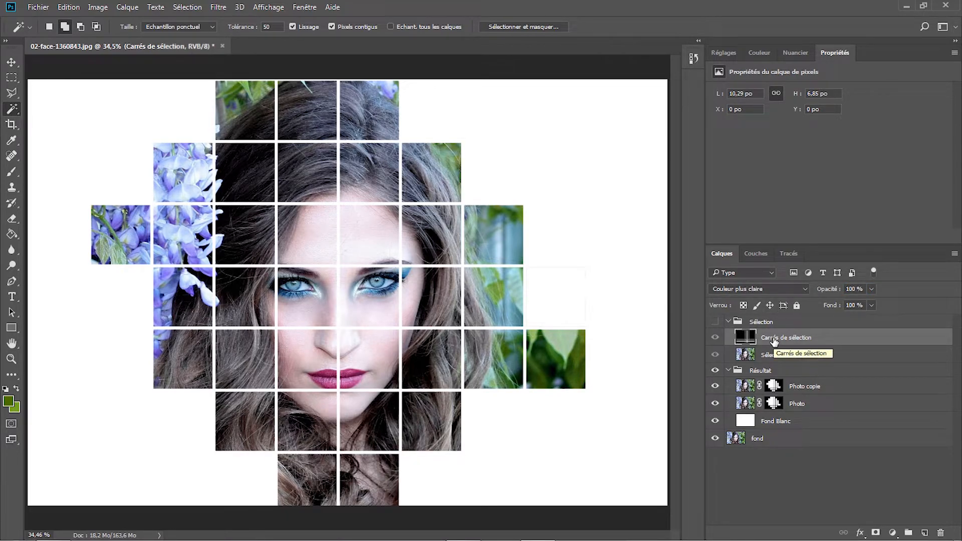
{"action": "left_click", "coordinate": [65, 26]}
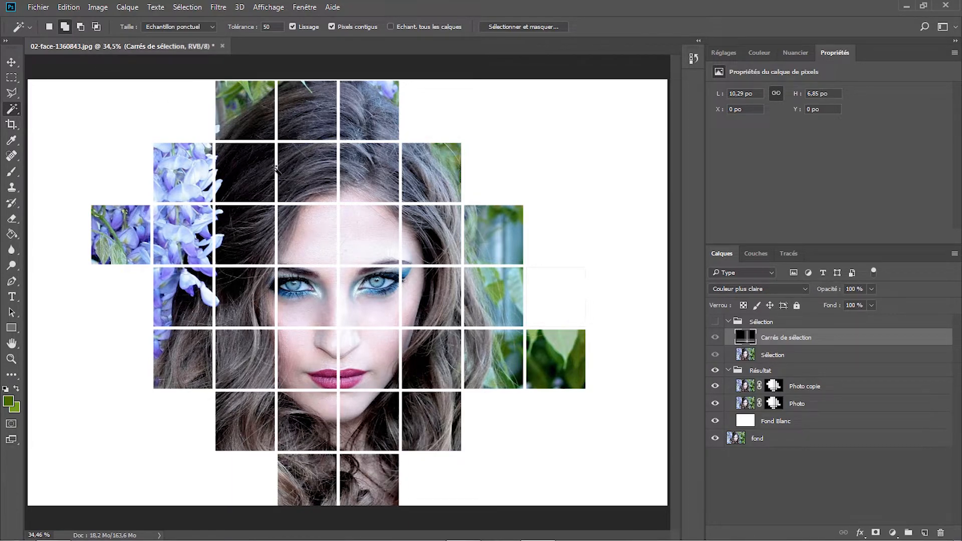
{"action": "left_click", "coordinate": [371, 119]}
{"action": "left_click", "coordinate": [263, 163]}
{"action": "left_click", "coordinate": [439, 245]}
{"action": "left_click", "coordinate": [494, 297]}
{"action": "left_click", "coordinate": [444, 349]}
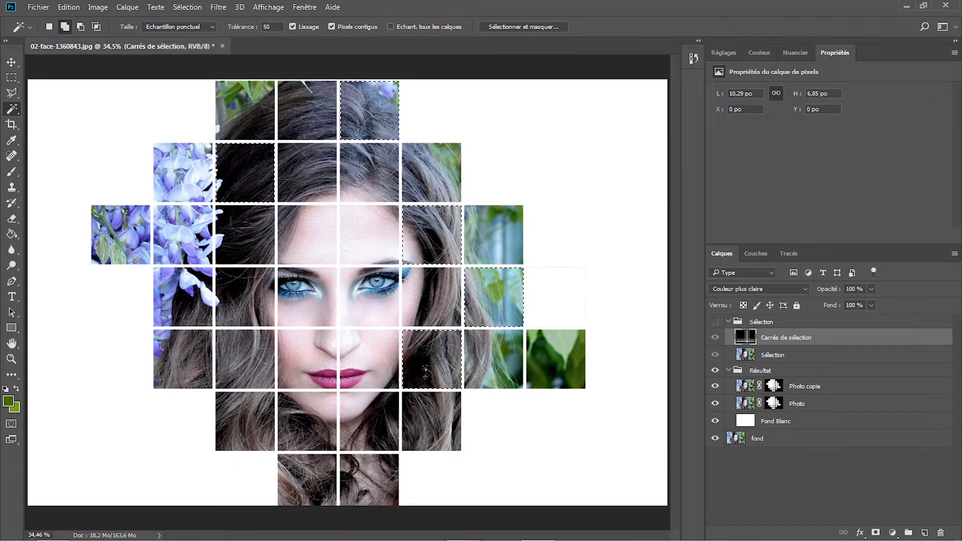
{"action": "left_click", "coordinate": [254, 434]}
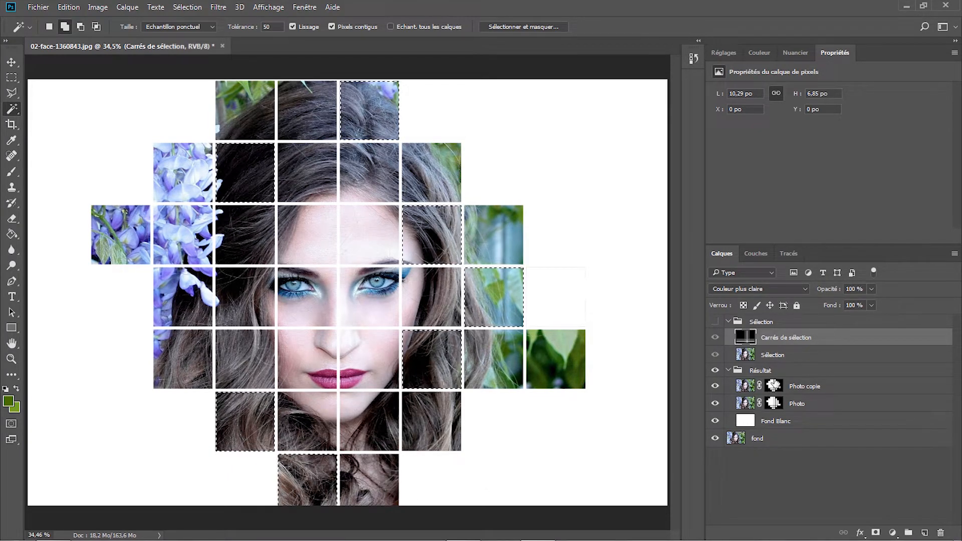
Target the Photo copie layer mask and ready the Brush with the Arrondi net tip at 700 px and 100 % hardness
{"action": "left_click", "coordinate": [774, 386]}
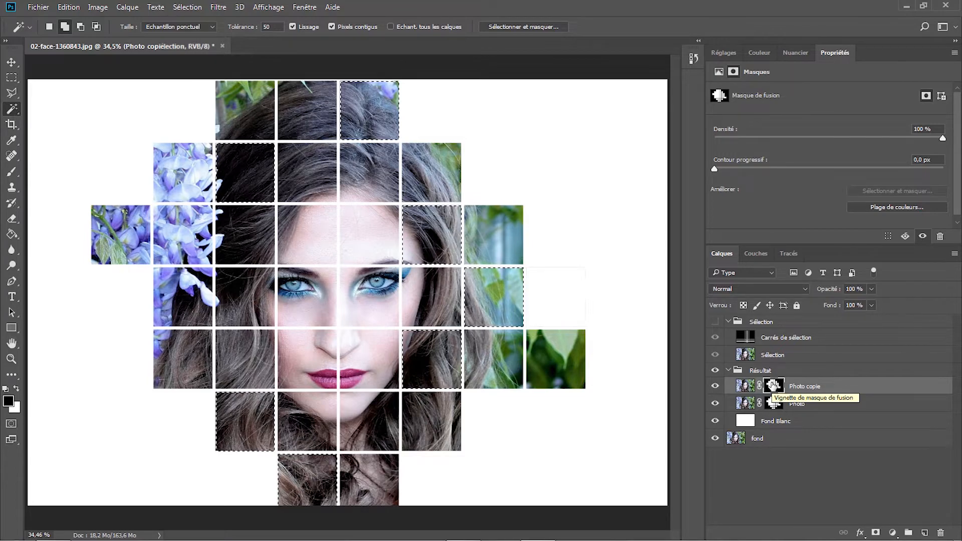
{"action": "left_click", "coordinate": [12, 173]}
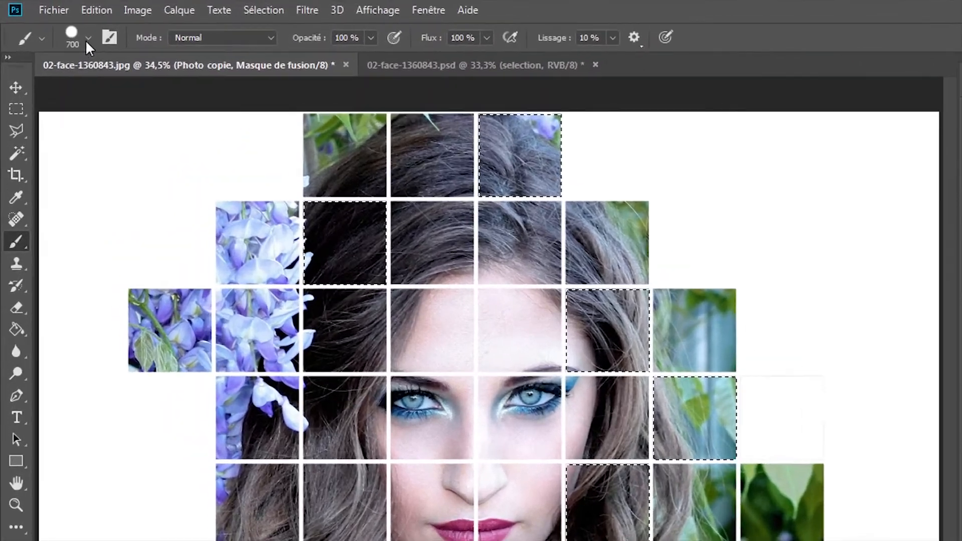
{"action": "left_click", "coordinate": [62, 27]}
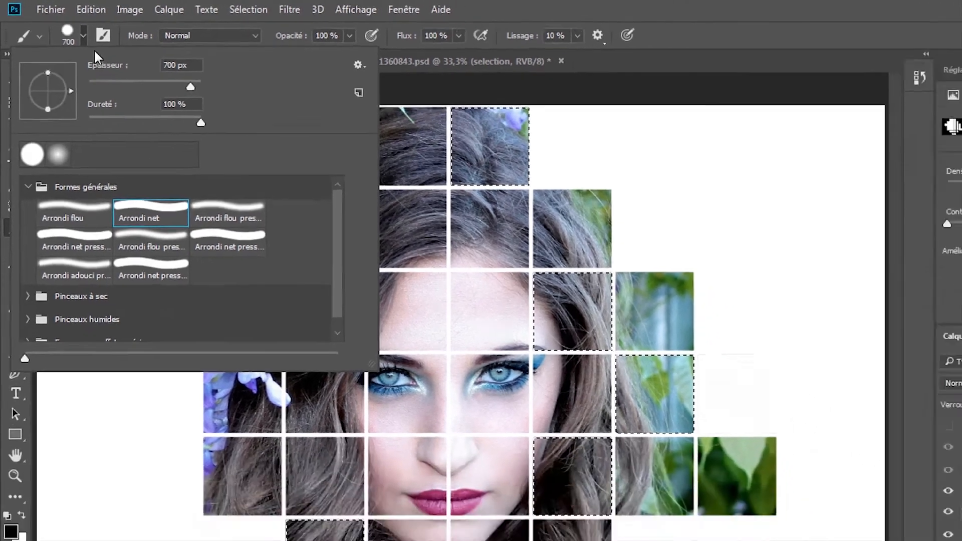
{"action": "left_click", "coordinate": [104, 45]}
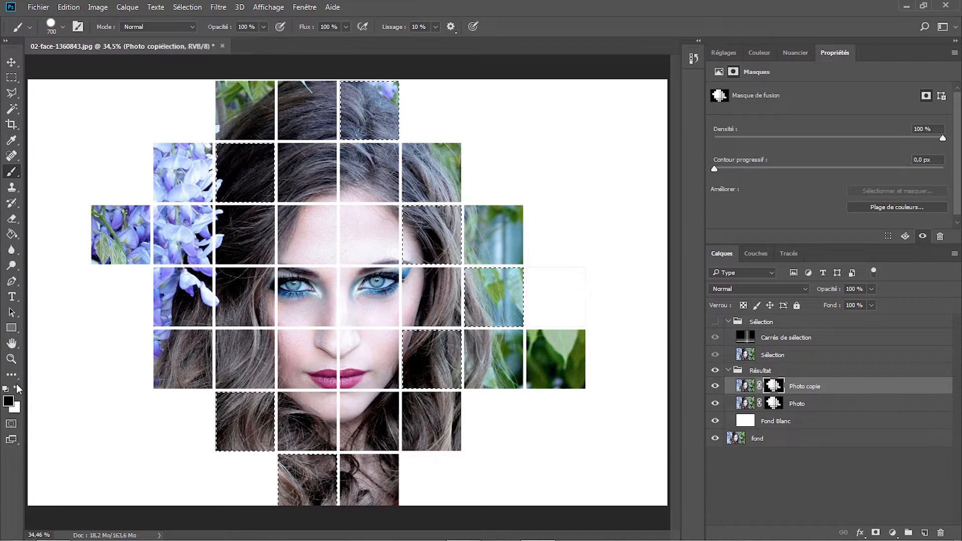
Paint over the selected squares on the Photo copie mask with black (000000) as the foreground colour, and deselect
{"action": "left_click", "coordinate": [8, 401]}
{"action": "left_click_drag", "start_coordinate": [543, 263], "coordinate": [451, 317]}
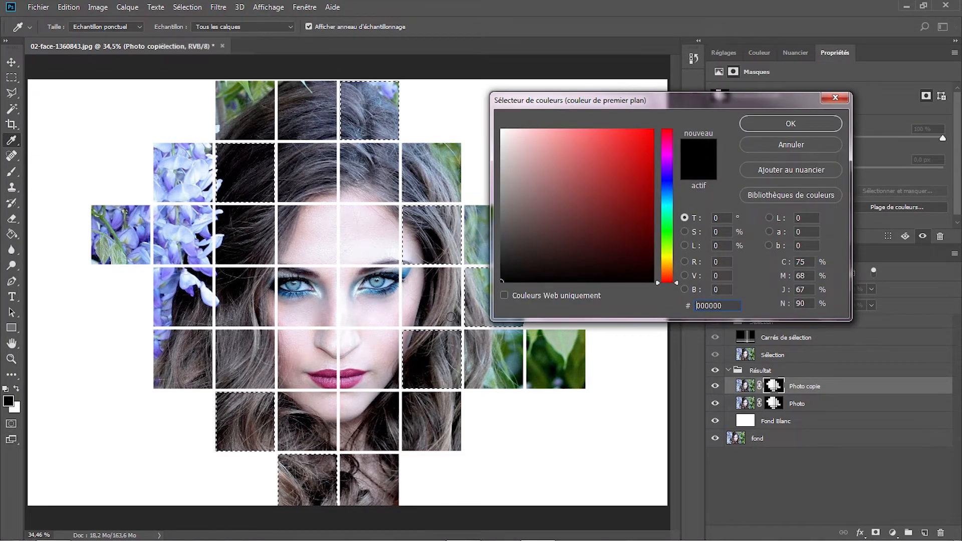
{"action": "left_click", "coordinate": [778, 122]}
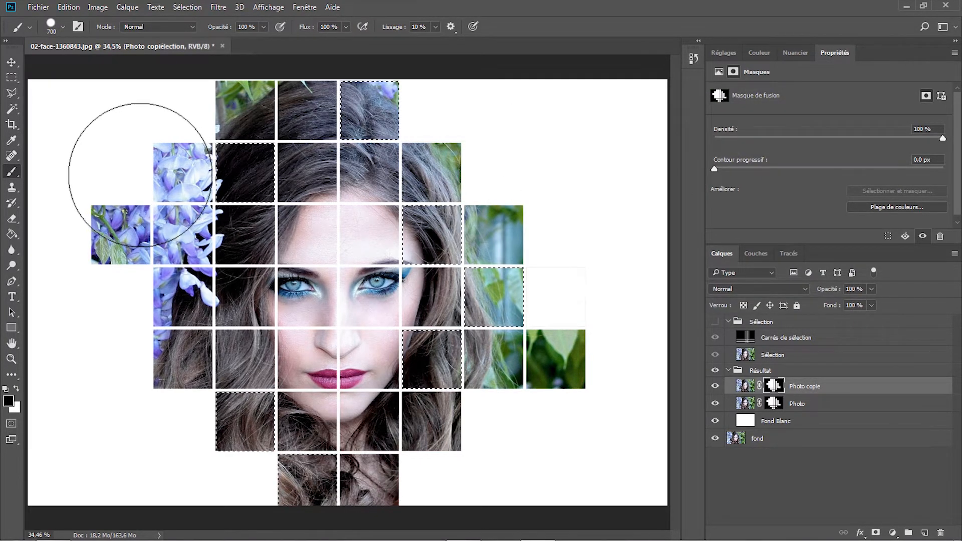
{"action": "mouse_move", "coordinate": [125, 155]}
{"action": "left_mouse_down"}
{"action": "mouse_move", "coordinate": [419, 106]}
{"action": "mouse_move", "coordinate": [167, 172]}
{"action": "mouse_move", "coordinate": [166, 184]}
{"action": "mouse_move", "coordinate": [449, 105]}
{"action": "mouse_move", "coordinate": [275, 318]}
{"action": "mouse_move", "coordinate": [638, 250]}
{"action": "mouse_move", "coordinate": [301, 332]}
{"action": "mouse_move", "coordinate": [563, 335]}
{"action": "mouse_move", "coordinate": [261, 443]}
{"action": "mouse_move", "coordinate": [536, 382]}
{"action": "mouse_move", "coordinate": [248, 497]}
{"action": "mouse_move", "coordinate": [474, 417]}
{"action": "mouse_move", "coordinate": [79, 343]}
{"action": "mouse_move", "coordinate": [266, 235]}
{"action": "mouse_move", "coordinate": [240, 151]}
{"action": "mouse_move", "coordinate": [582, 112]}
{"action": "mouse_move", "coordinate": [629, 168]}
{"action": "left_mouse_up"}
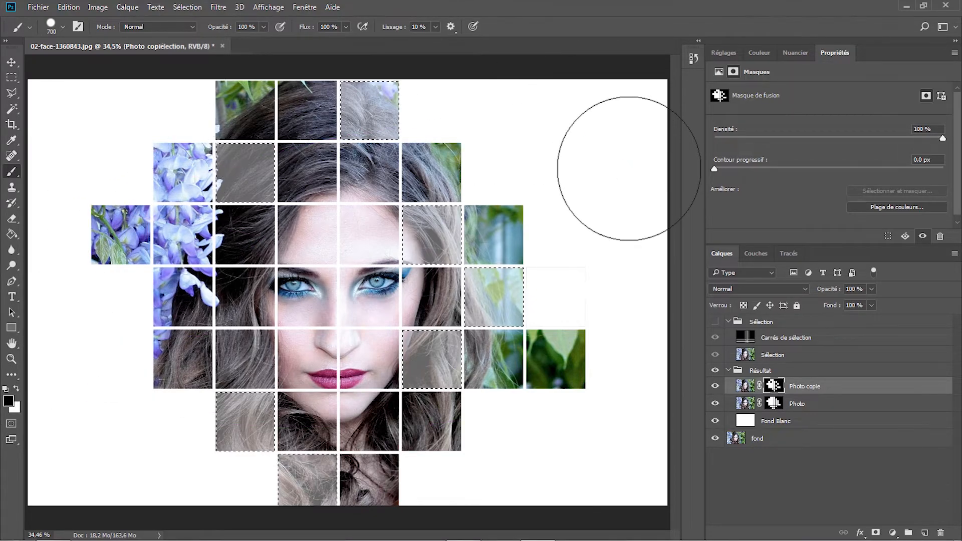
{"action": "key", "text": "ctrl+d"}
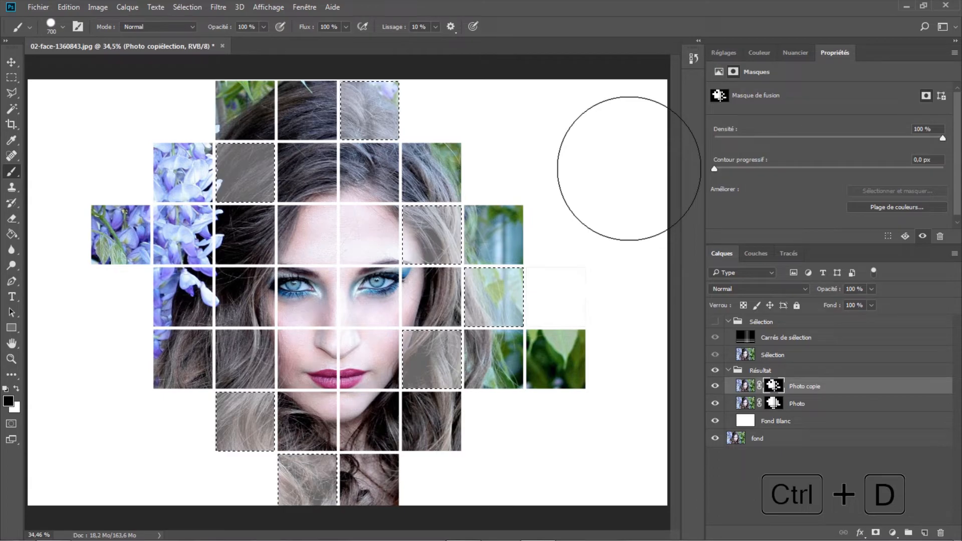
Hide and show the Résultat group to compare the faded-squares result with the original photo
{"action": "left_click", "coordinate": [717, 372]}
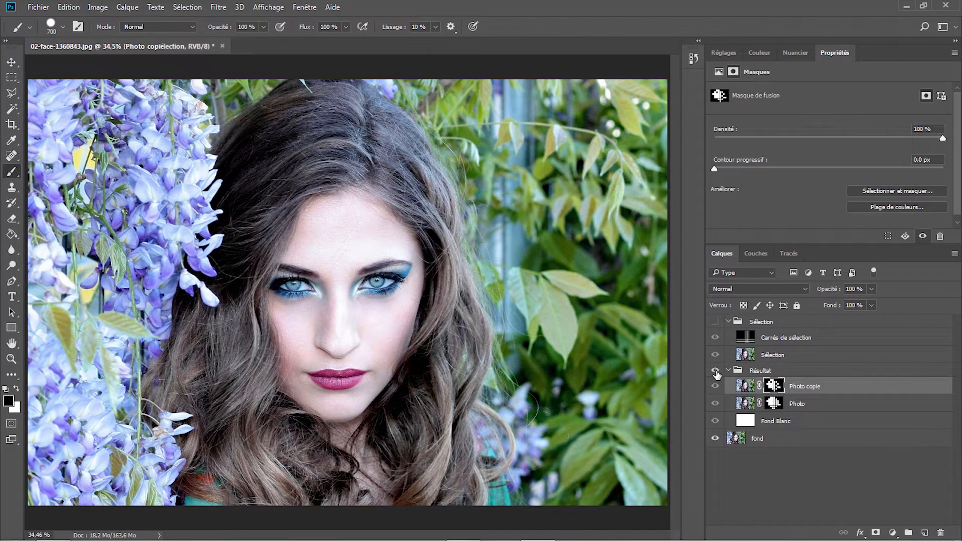
{"action": "left_click", "coordinate": [717, 372]}
{"action": "left_click", "coordinate": [717, 372]}
{"action": "left_click", "coordinate": [716, 372]}
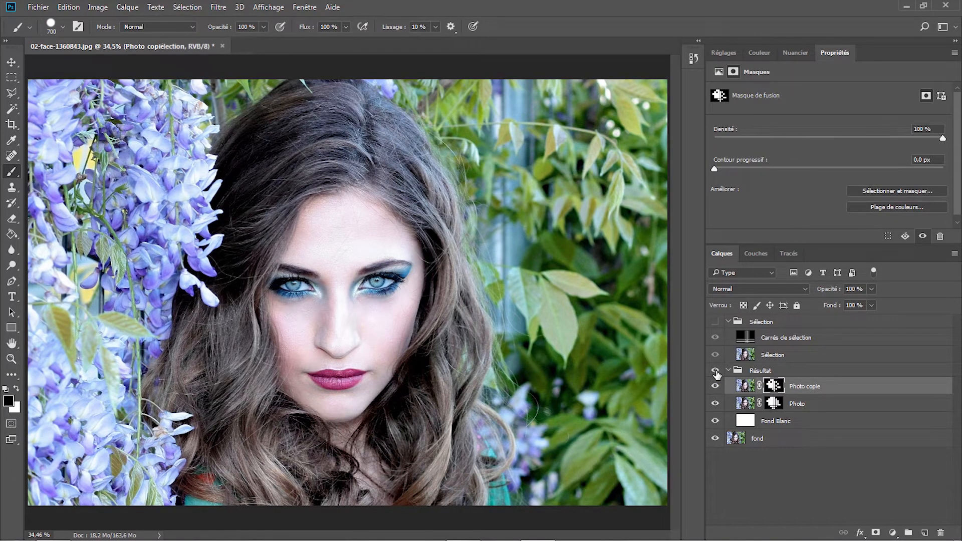